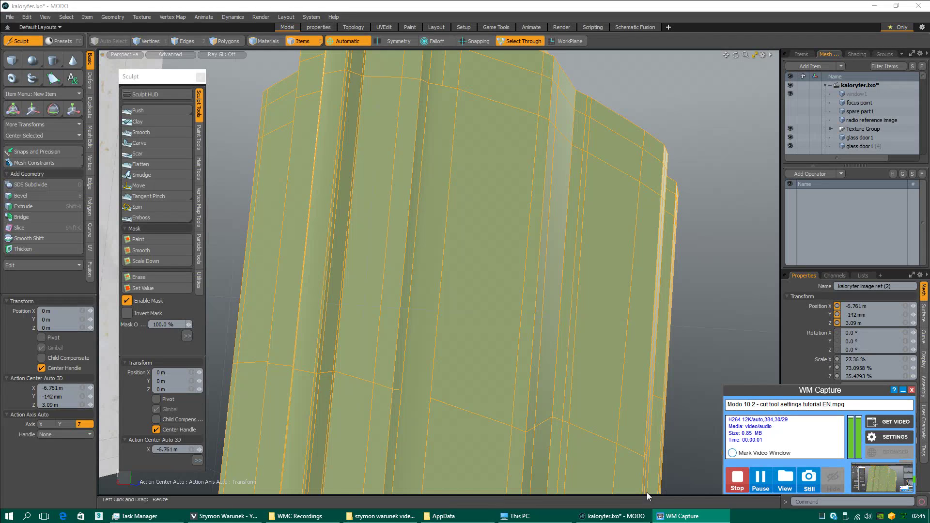
# - Close the Sculpt panel, switch to Vertices mode, and zoom in close on the radiator surface
pyautogui.click(903, 390)
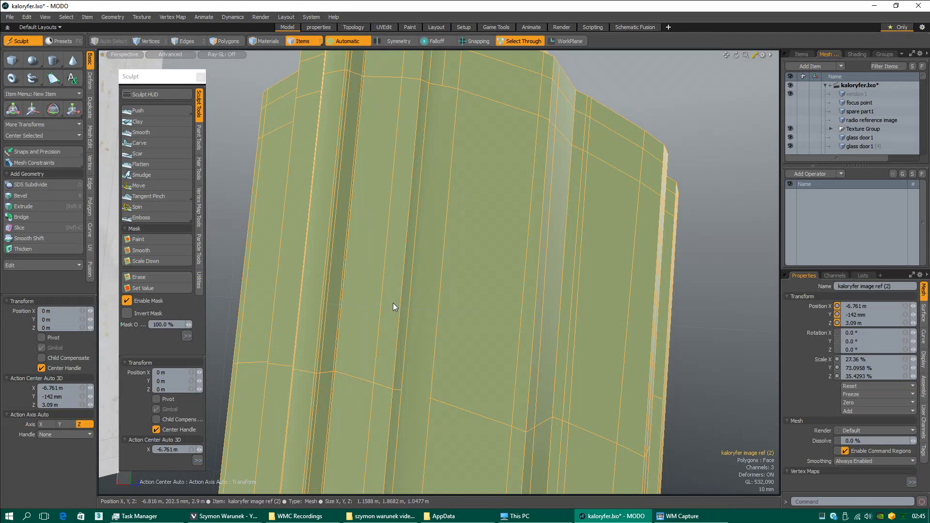
pyautogui.keyDown('alt'); pyautogui.moveTo(470, 319); pyautogui.dragTo(264, 158); pyautogui.keyUp('alt')
pyautogui.click(200, 76)
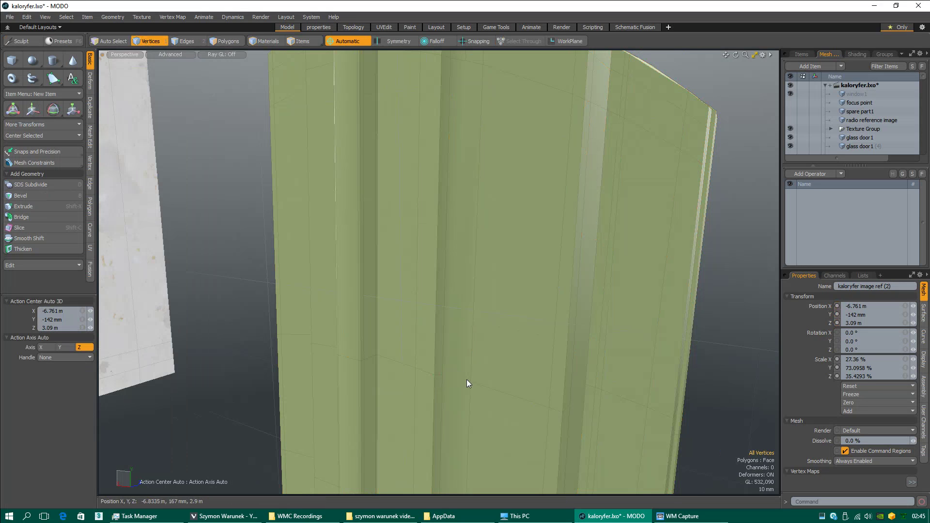
pyautogui.keyDown('alt'); pyautogui.moveTo(453, 382); pyautogui.dragTo(417, 321); pyautogui.keyUp('alt')
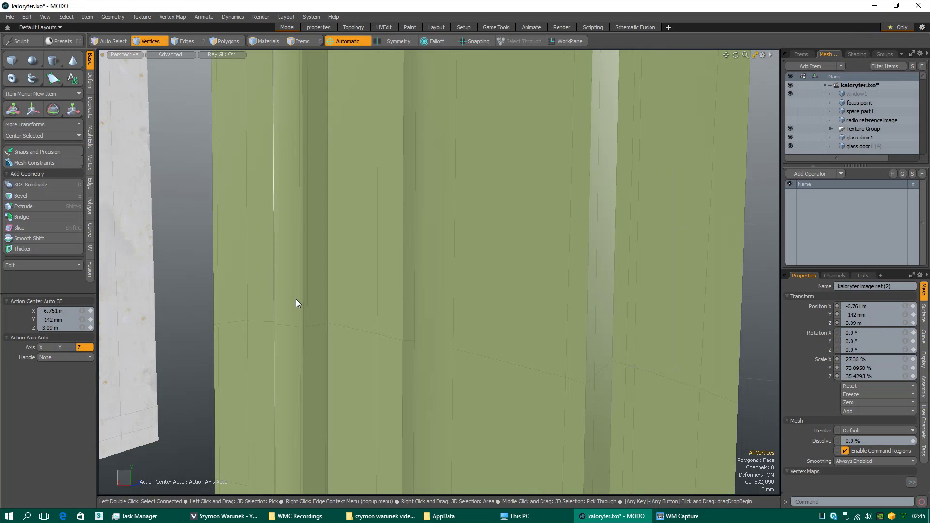
# - In 3D Viewport Properties, set Wireframe Opacity to 40 % and untick Show Lights
pyautogui.press('o')
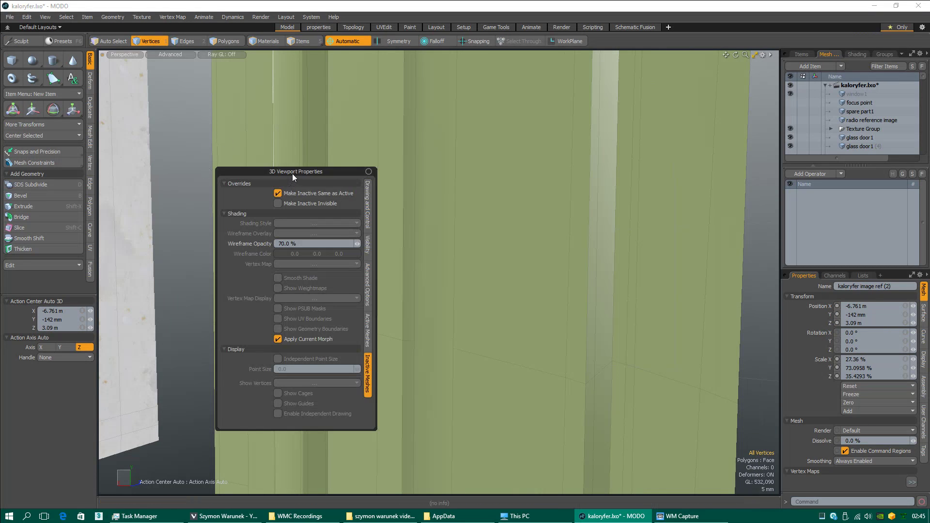
pyautogui.moveTo(292, 173); pyautogui.dragTo(213, 160)
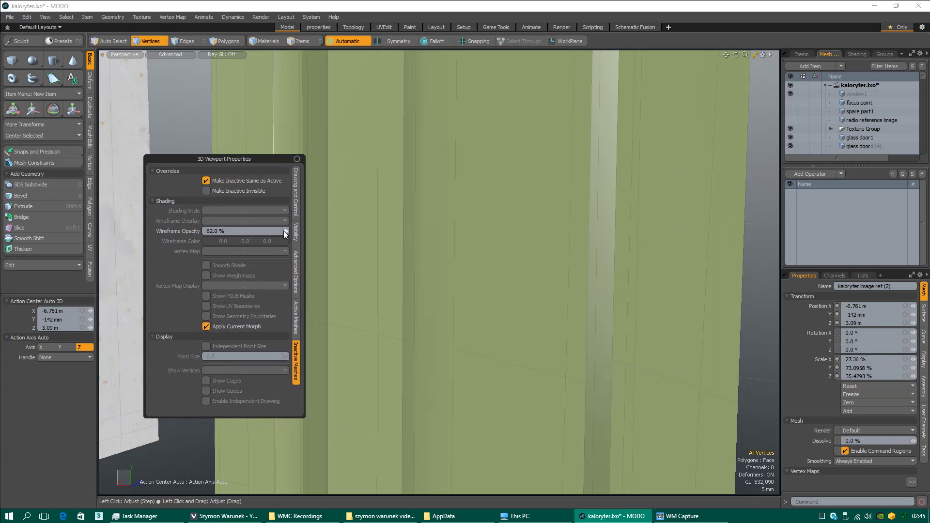
pyautogui.moveTo(285, 231); pyautogui.dragTo(284, 234)
pyautogui.moveTo(286, 232); pyautogui.dragTo(287, 231)
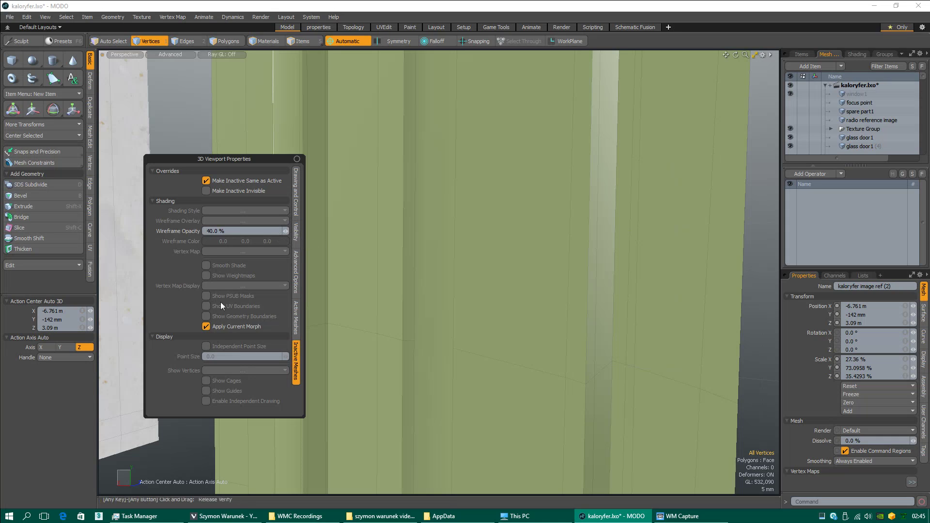
pyautogui.click(296, 234)
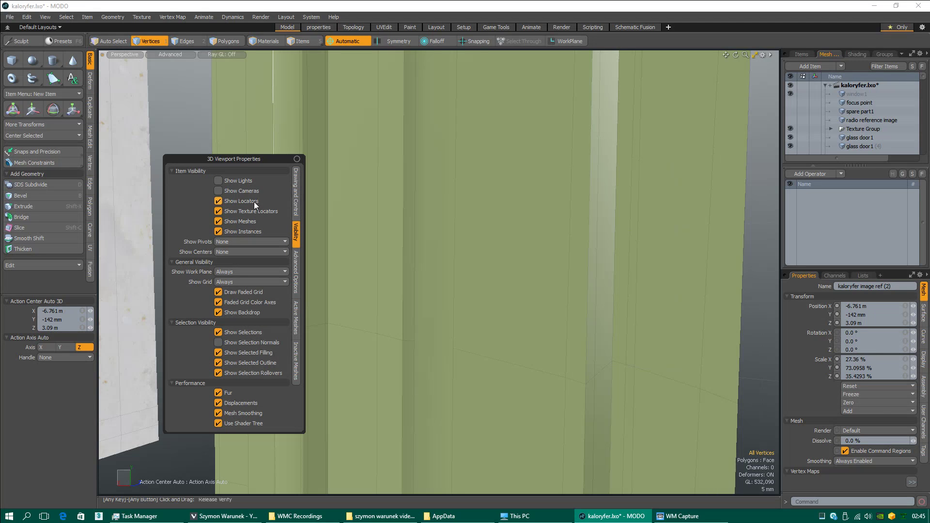
pyautogui.click(298, 203)
pyautogui.click(297, 230)
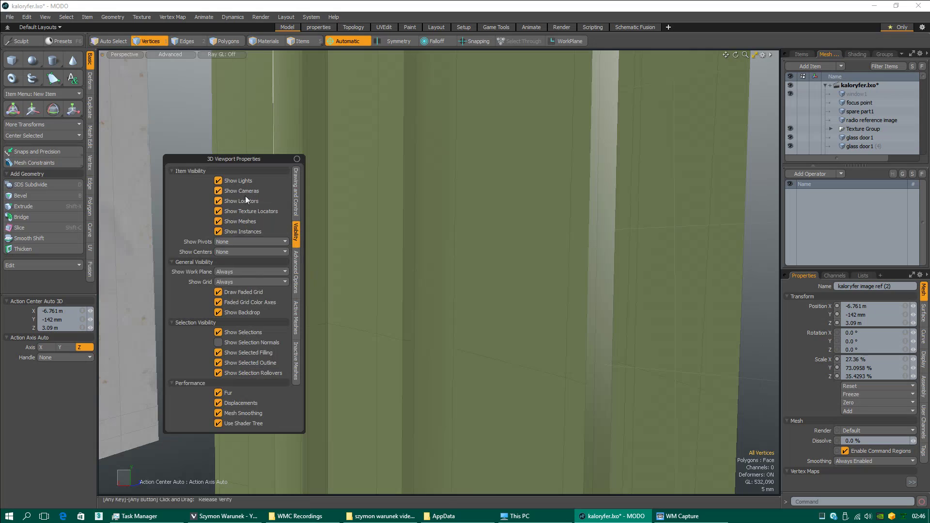
pyautogui.click(237, 181)
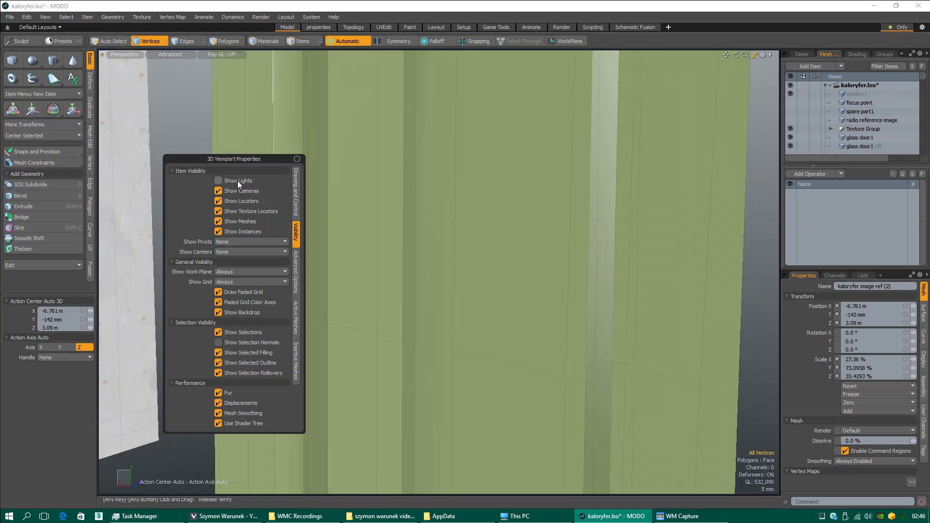
pyautogui.click(299, 159)
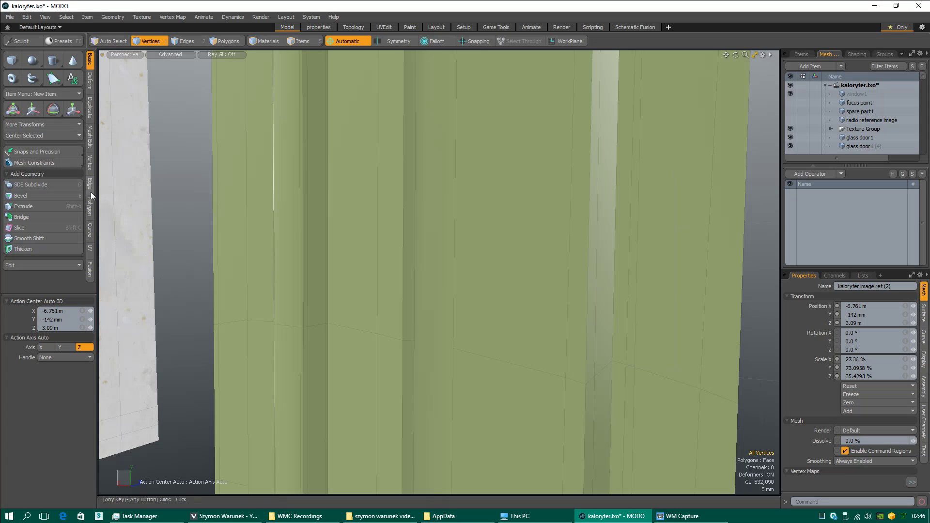
# - Start Edge Slice from the Mesh Edit tab and frame the radiator's panel faces
pyautogui.click(90, 131)
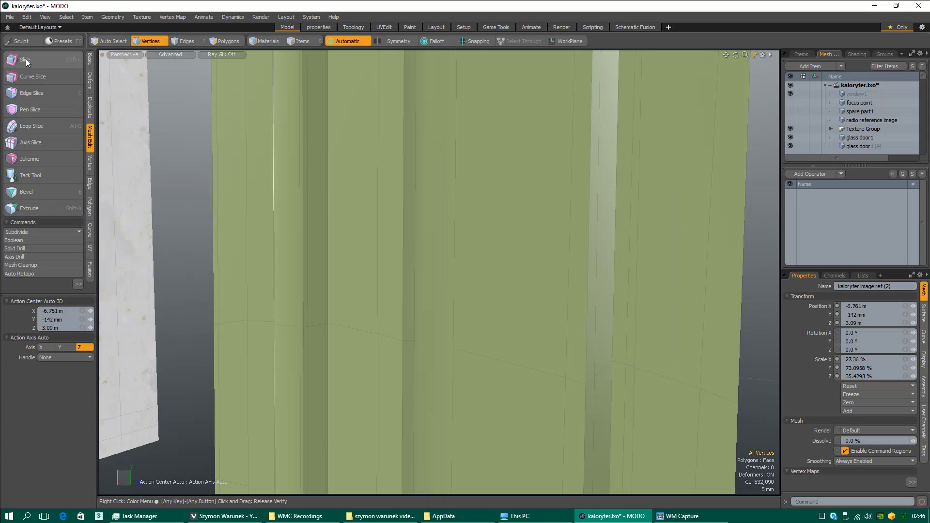
pyautogui.click(54, 94)
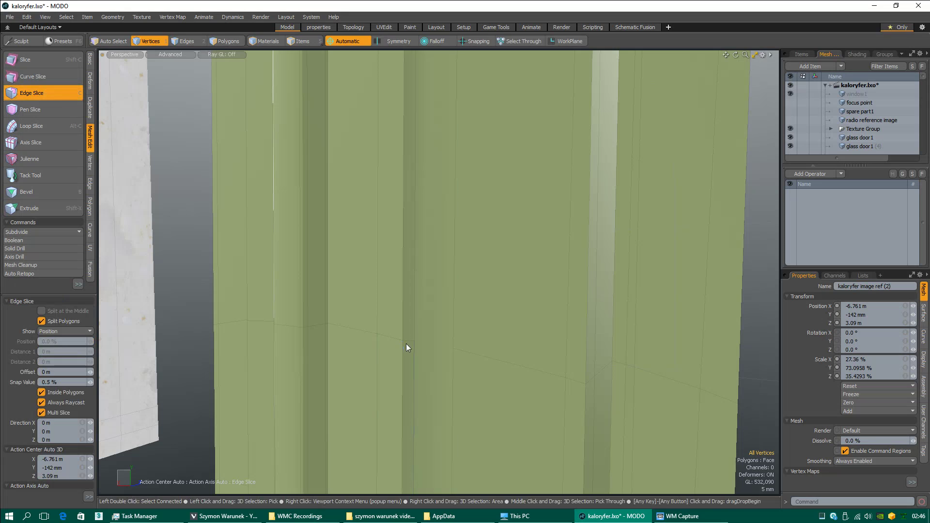
pyautogui.keyDown('alt'); pyautogui.moveTo(390, 337); pyautogui.dragTo(452, 316); pyautogui.keyUp('alt')
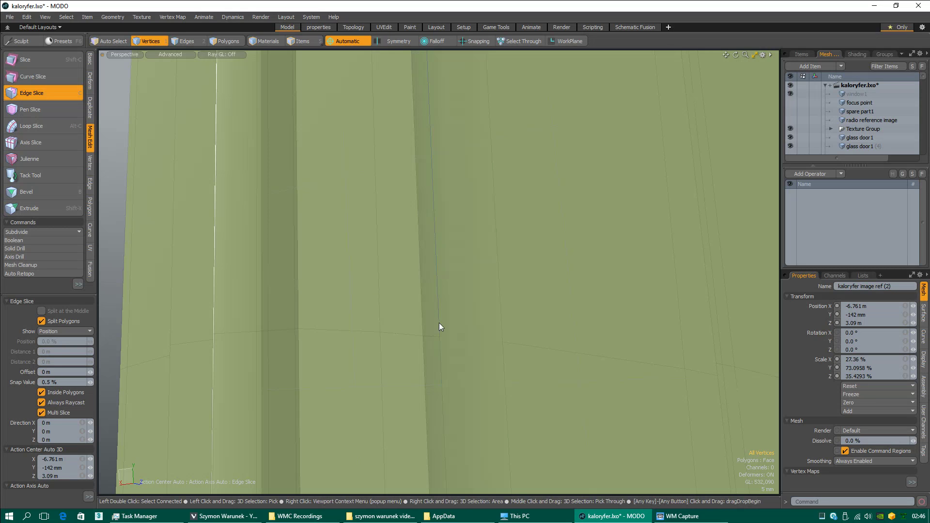
pyautogui.keyDown('alt'); pyautogui.moveTo(458, 331); pyautogui.dragTo(483, 358, button='right'); pyautogui.keyUp('alt')
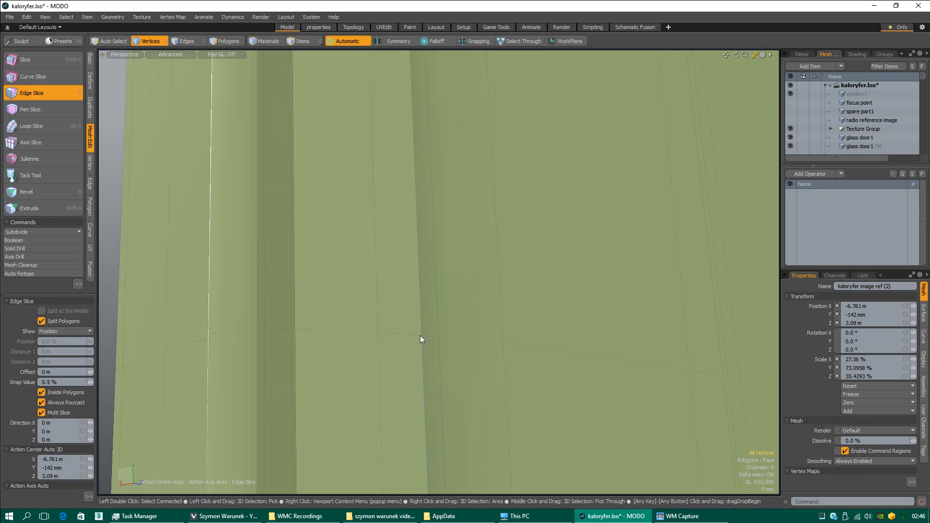
# - Place slice points on the first panel edge and the adjacent edge
pyautogui.click(439, 322)
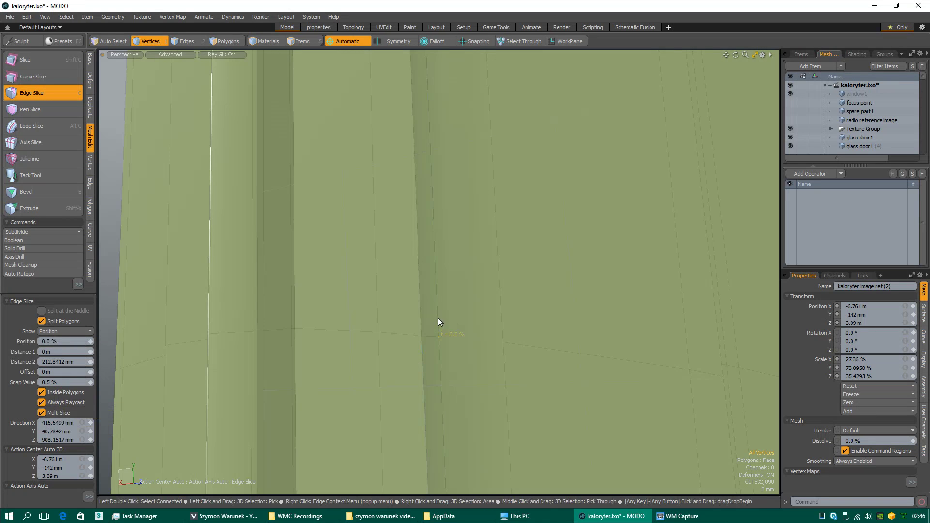
pyautogui.moveTo(438, 319); pyautogui.dragTo(438, 318)
pyautogui.click(501, 318)
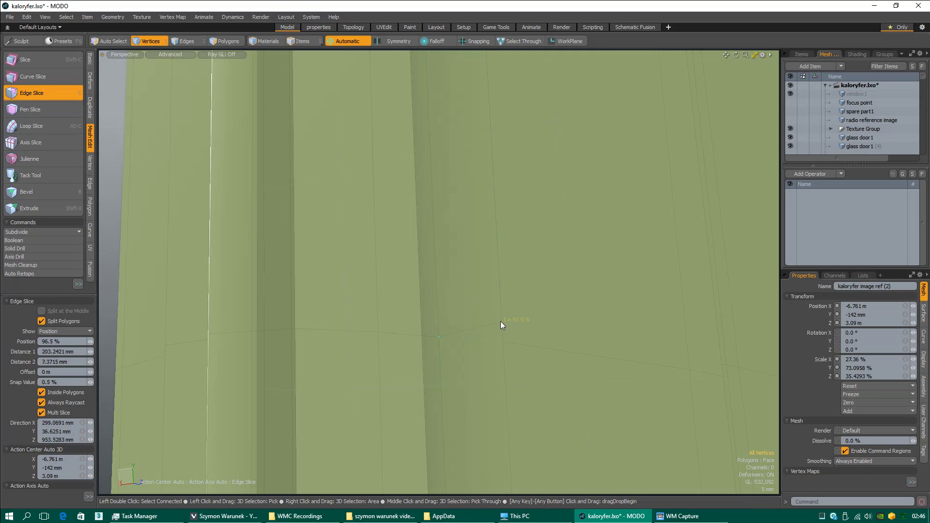
# - Apply the edge slice, return to faceted display, and reactivate Edge Slice
pyautogui.press('space')
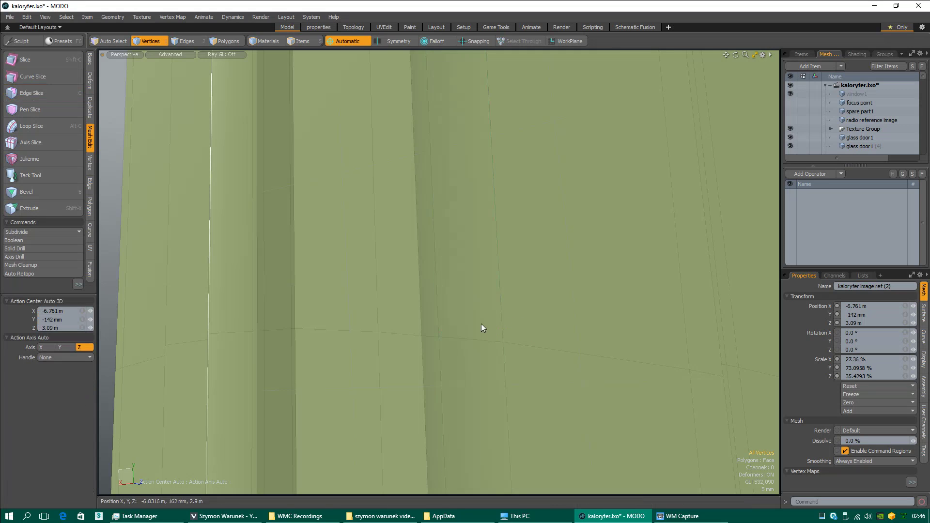
pyautogui.scroll(-8, 481, 325)
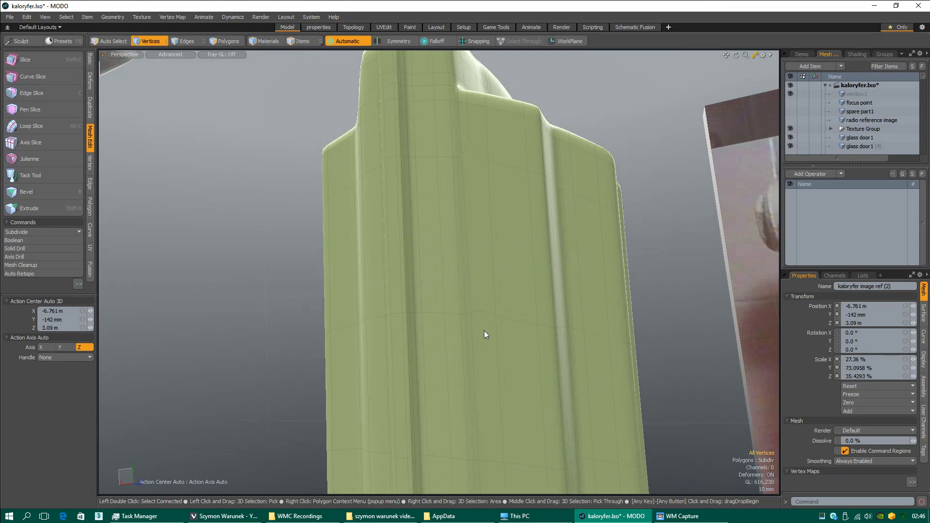
pyautogui.scroll(4, 479, 153)
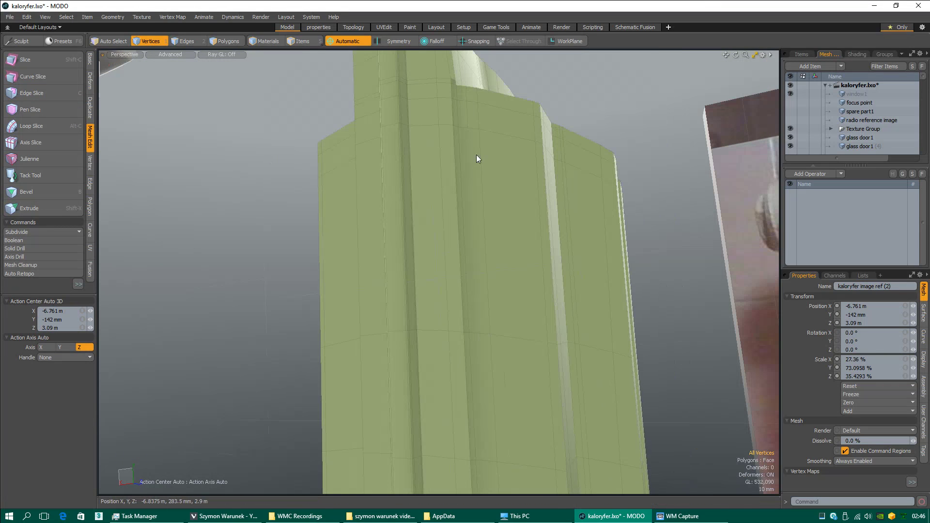
pyautogui.press('Tab')
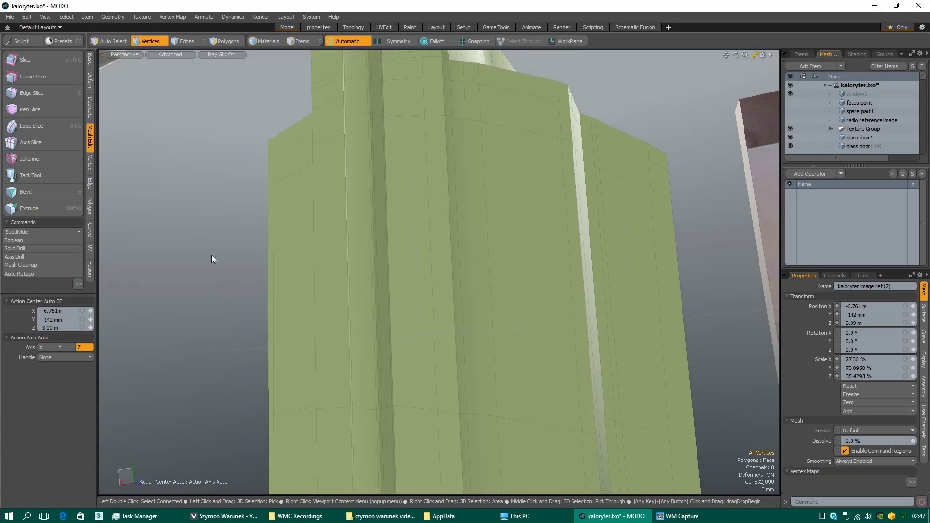
pyautogui.press('c')
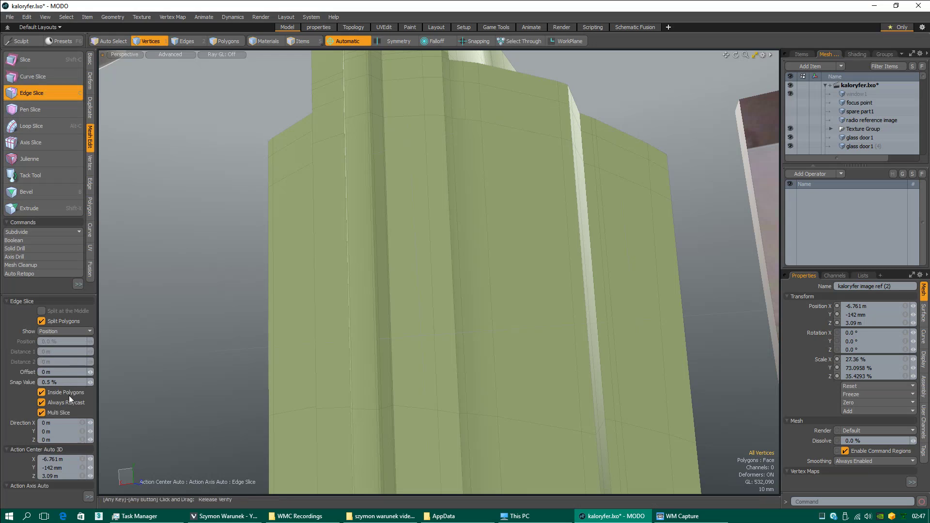
# - Turn off Multi Slice and slice the strip from its top edge to the lower edge
pyautogui.click(42, 414)
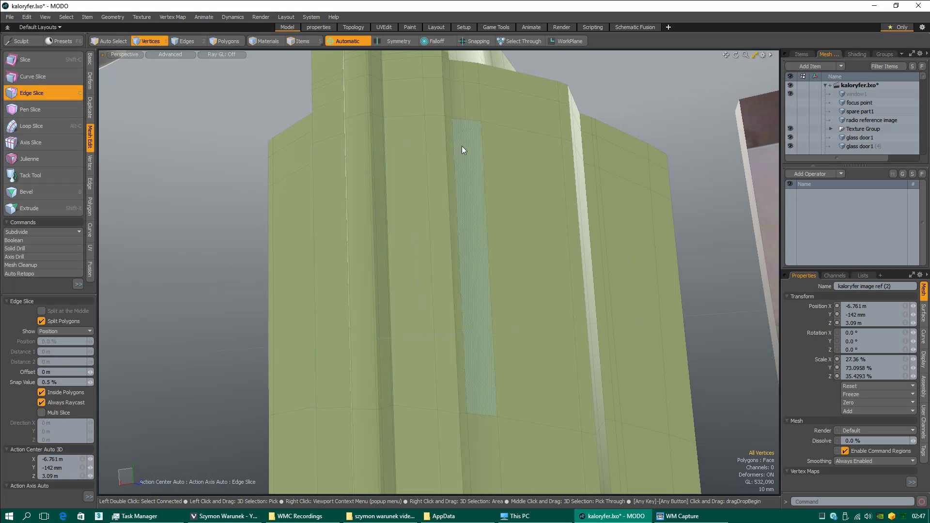
pyautogui.click(472, 119)
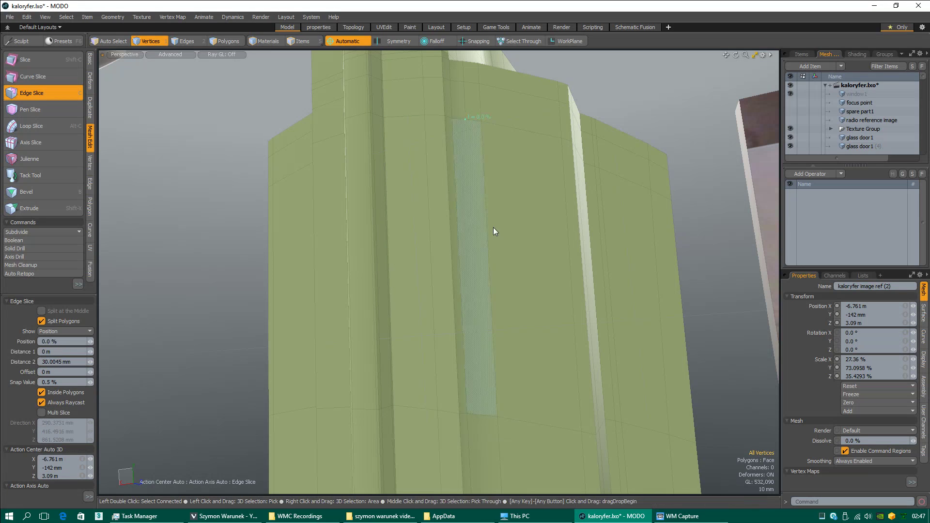
pyautogui.click(482, 414)
# - Cut another slice near the column's bottom and apply it
pyautogui.click(510, 438)
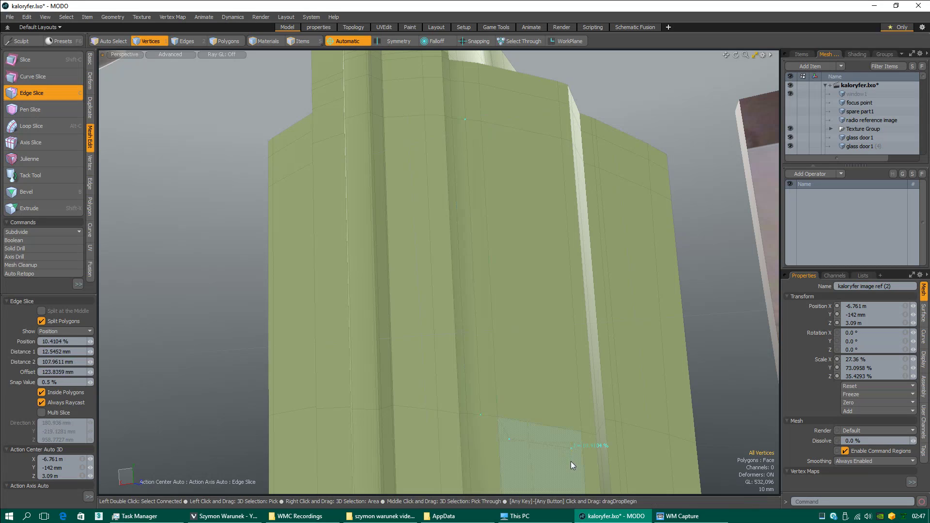
pyautogui.click(569, 478)
pyautogui.click(511, 473)
pyautogui.click(516, 440)
pyautogui.press('space')
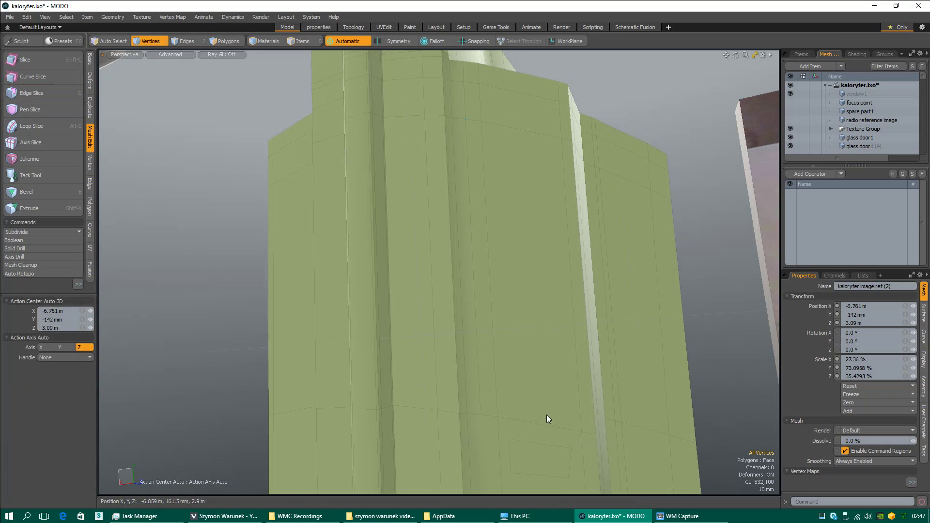
pyautogui.press('c')
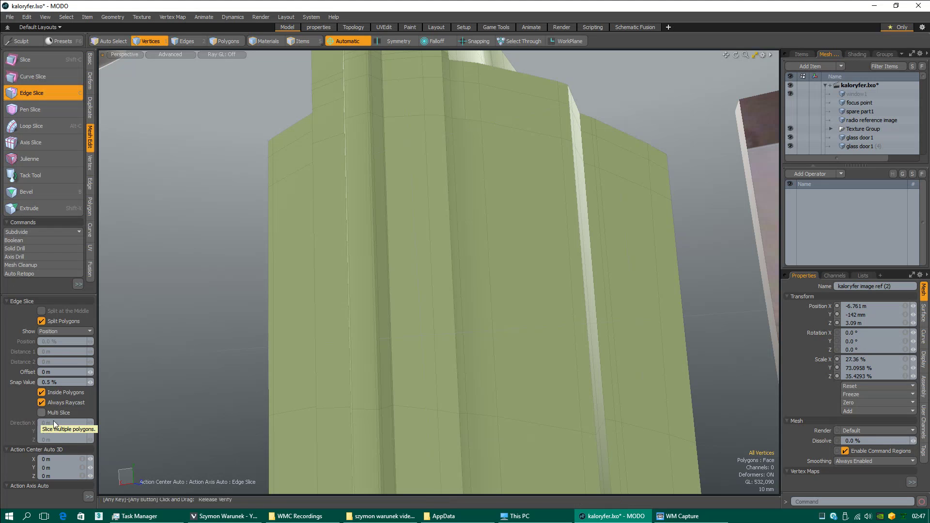
# - Switch to Edges mode with Edge Slice active on the radiator column
pyautogui.keyDown('alt'); pyautogui.moveTo(505, 313); pyautogui.dragTo(403, 146); pyautogui.keyUp('alt')
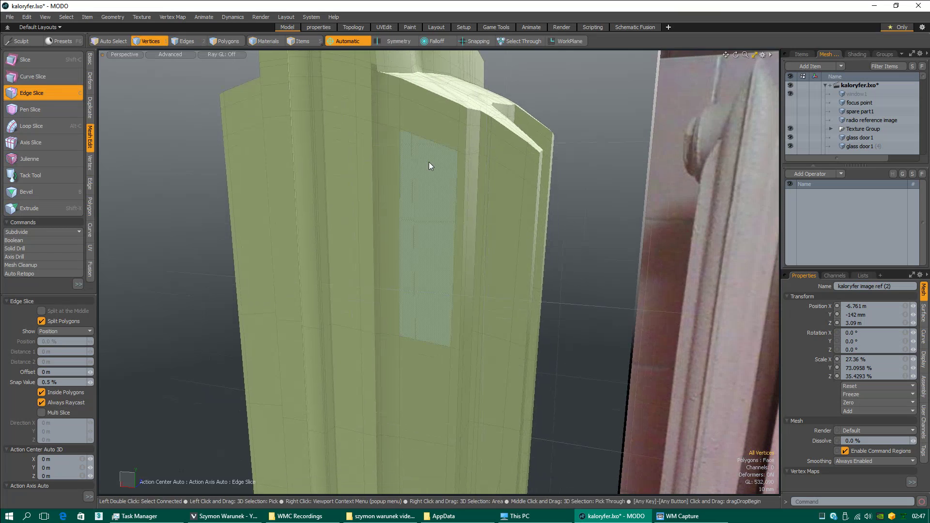
pyautogui.press('space')
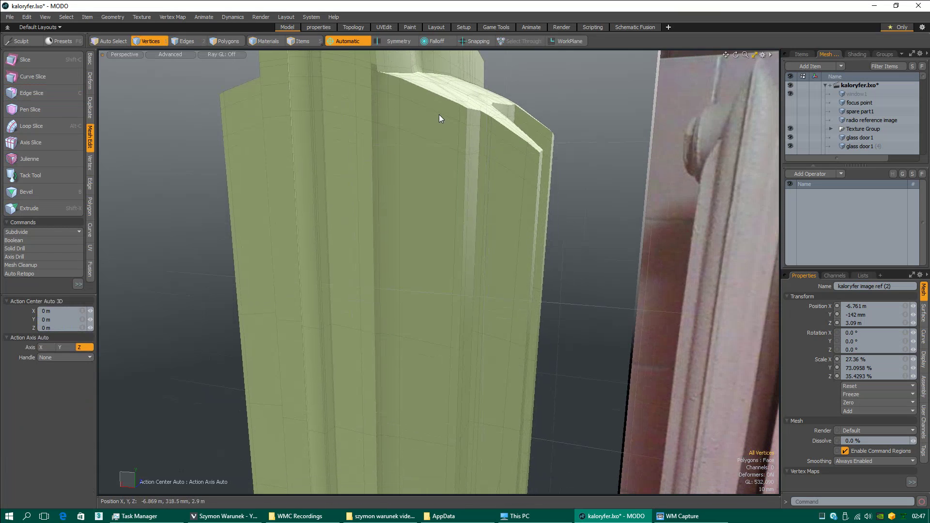
pyautogui.press('2')
pyautogui.press('c')
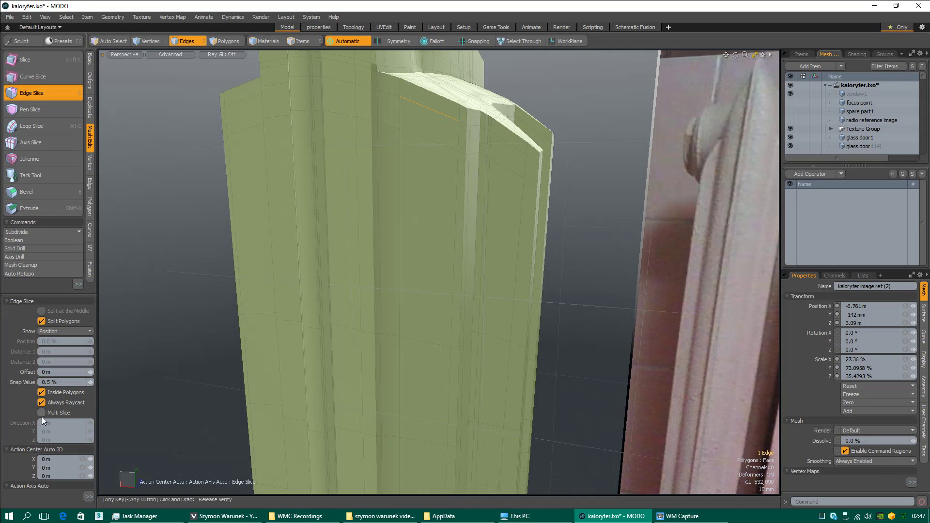
# - Cut an edge from the column's top edge down to the lower edge, then select the stray vertex
pyautogui.click(430, 109)
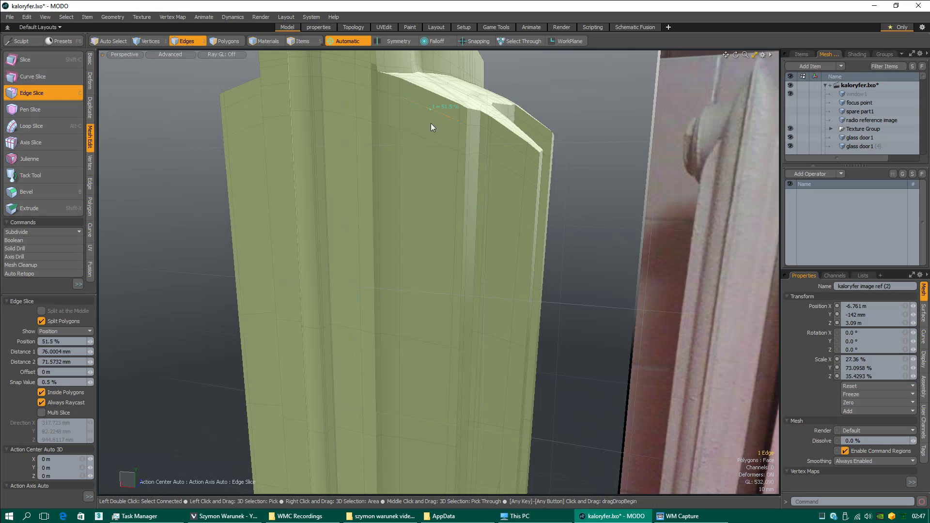
pyautogui.click(422, 342)
pyautogui.press('space')
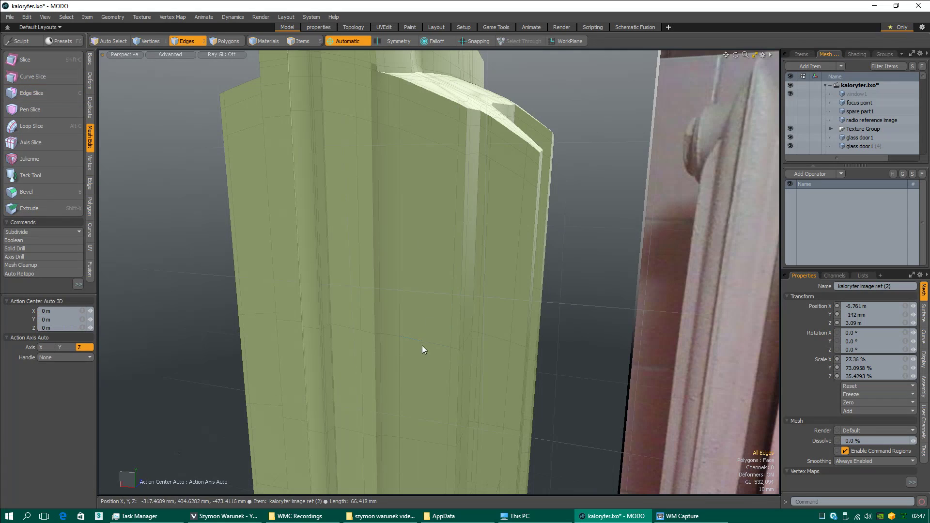
pyautogui.press('space')
pyautogui.press('space')
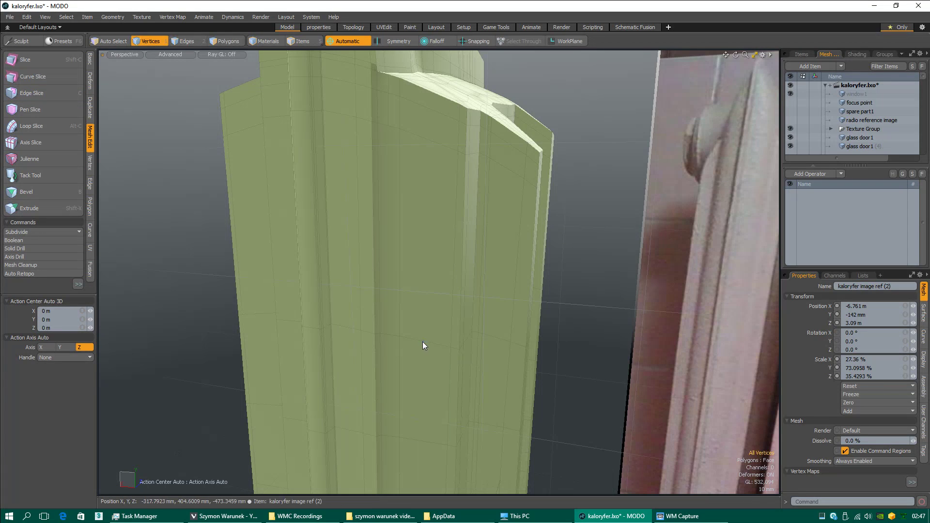
pyautogui.click(424, 342)
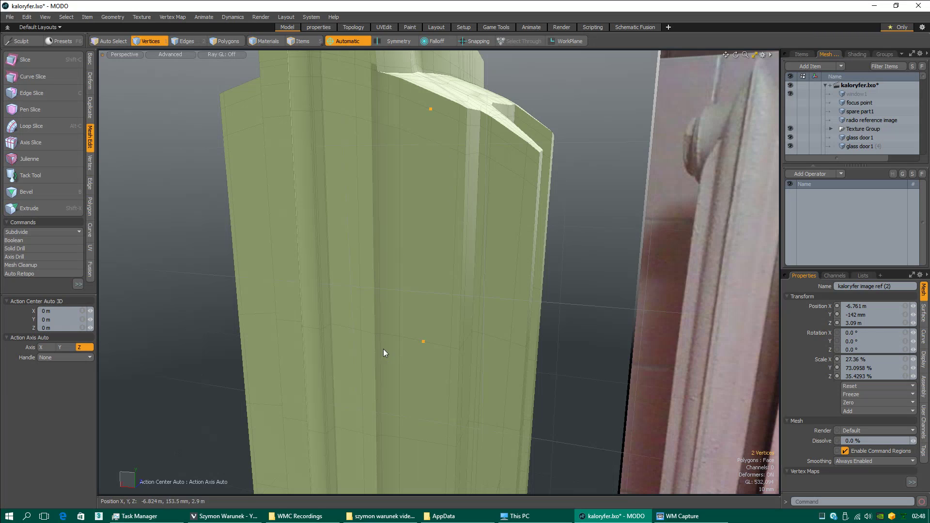
# - Remove the two stray vertices and switch to edge mode
pyautogui.click(90, 163)
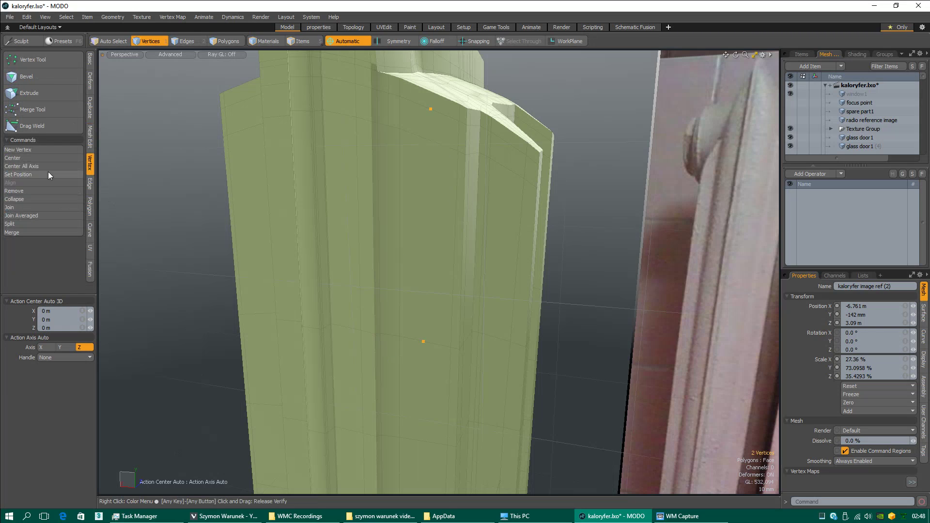
pyautogui.click(23, 192)
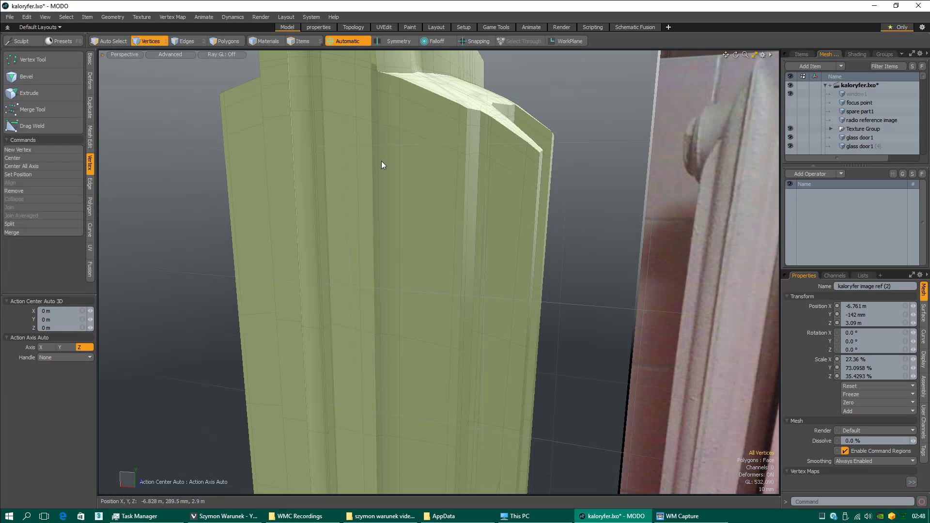
pyautogui.press('2')
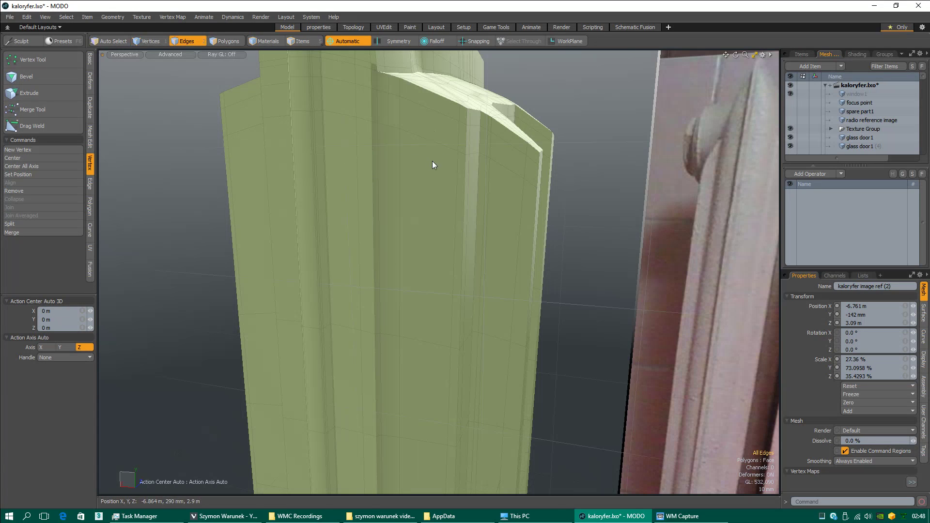
# - With Multi Slice on, slice a line down the column face, then view the column top
pyautogui.hotkey('alt', 'c')
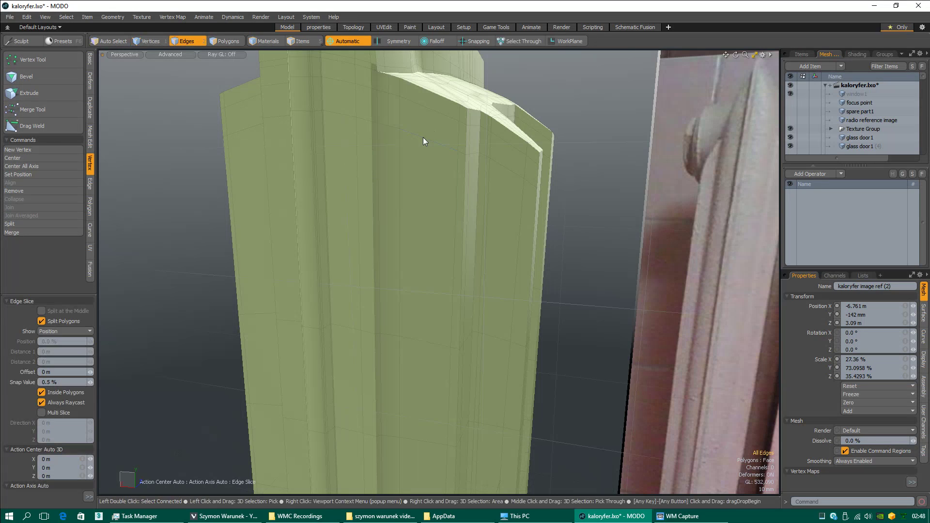
pyautogui.click(41, 413)
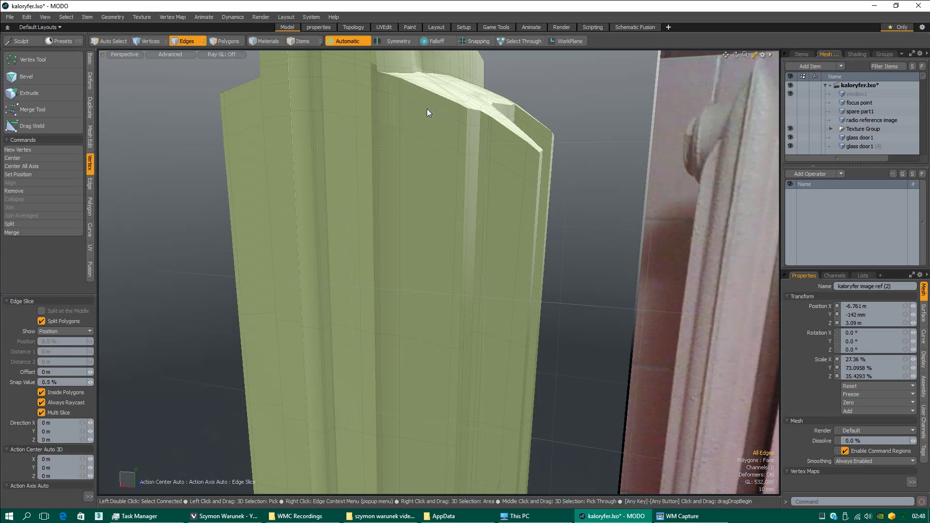
pyautogui.moveTo(428, 109); pyautogui.dragTo(420, 442)
pyautogui.press('space')
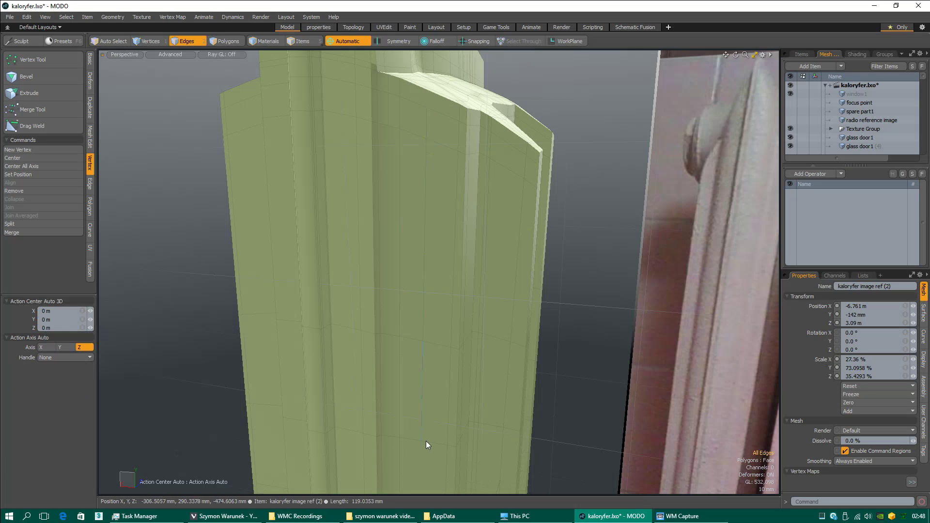
pyautogui.keyDown('alt'); pyautogui.moveTo(432, 454); pyautogui.dragTo(454, 312); pyautogui.keyUp('alt')
pyautogui.hotkey('alt', 'c')
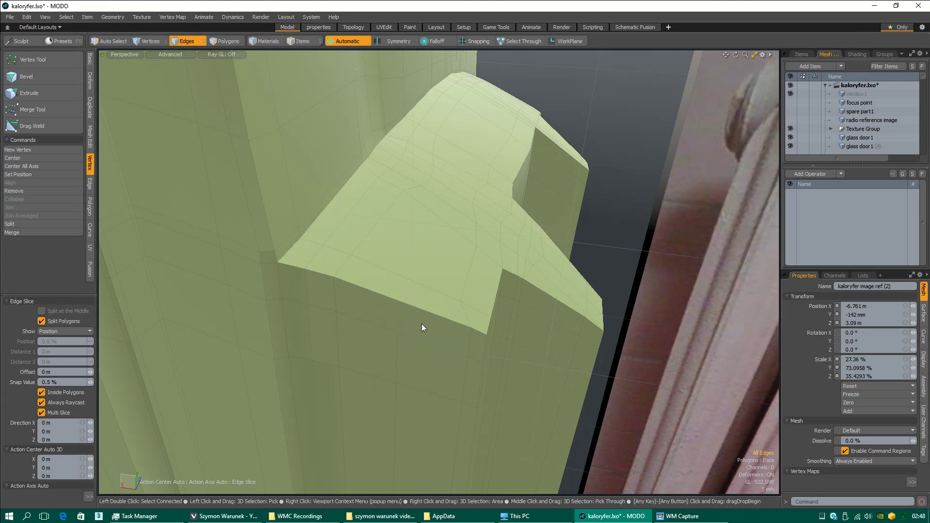
# - Slice from 0 % on the lower edge to 48.5 % along the upper edge below the ledge, and commit
pyautogui.click(417, 339)
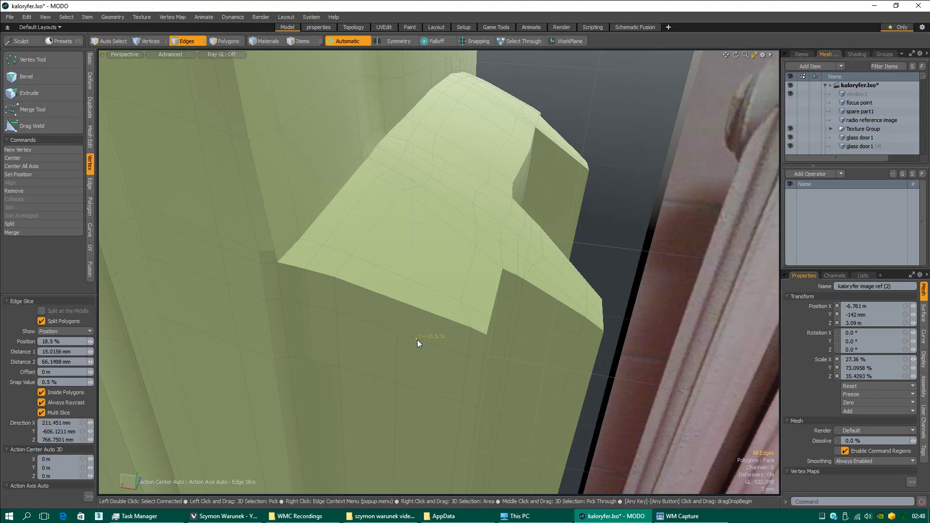
pyautogui.click(417, 340)
pyautogui.click(417, 340)
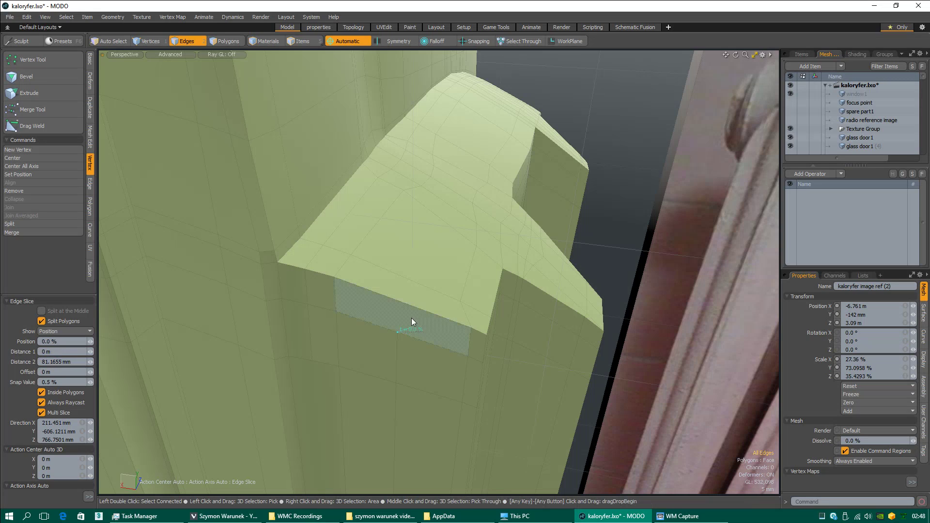
pyautogui.click(396, 296)
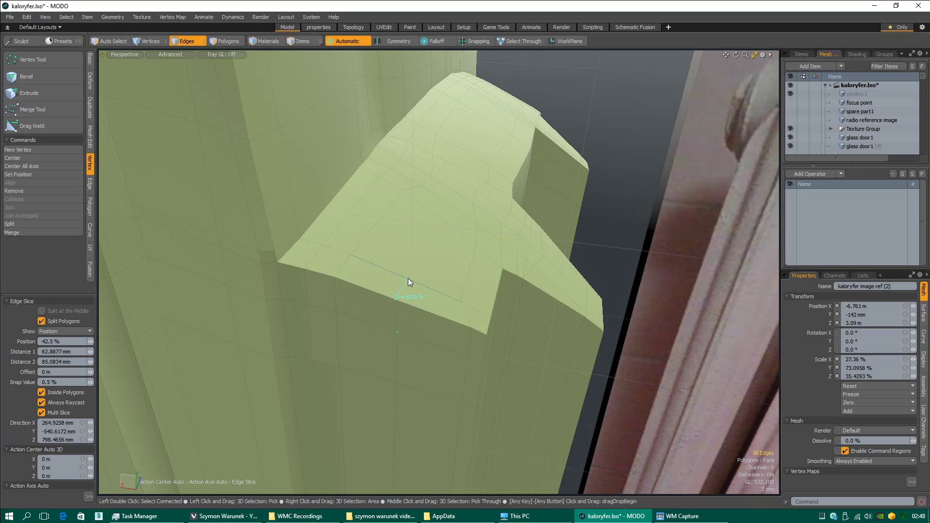
pyautogui.click(408, 278)
pyautogui.press('space')
pyautogui.press('Tab')
pyautogui.scroll(-3, 426, 320)
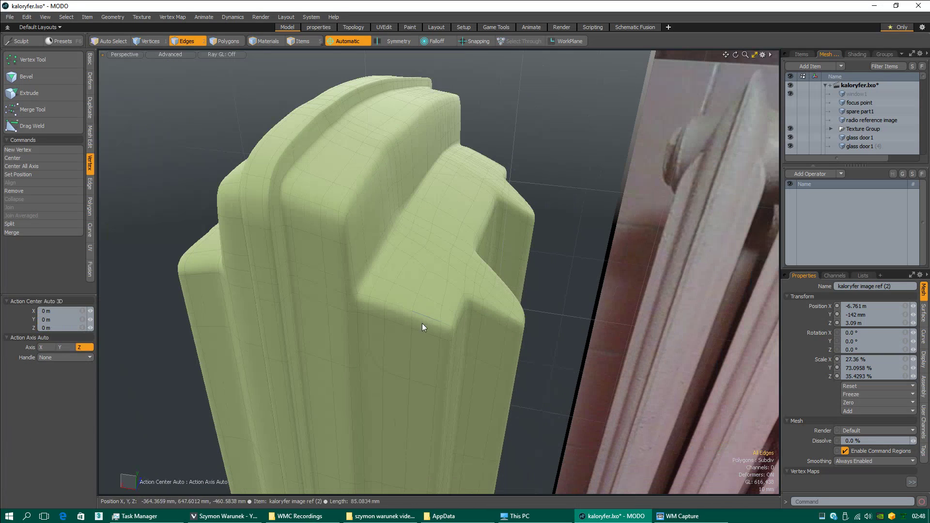
pyautogui.scroll(3, 443, 273)
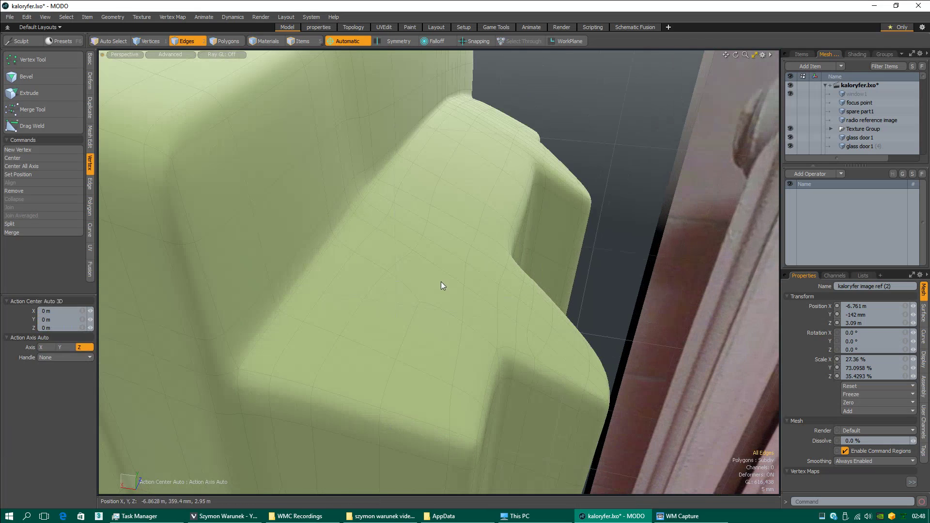
pyautogui.press('Tab')
pyautogui.press('Tab')
pyautogui.press('Tab')
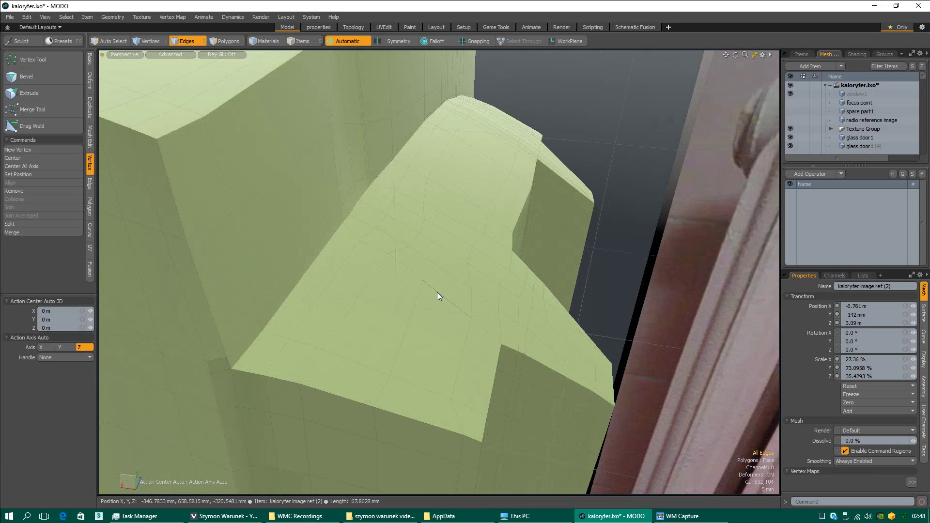
pyautogui.press('Tab')
pyautogui.scroll(-3, 472, 238)
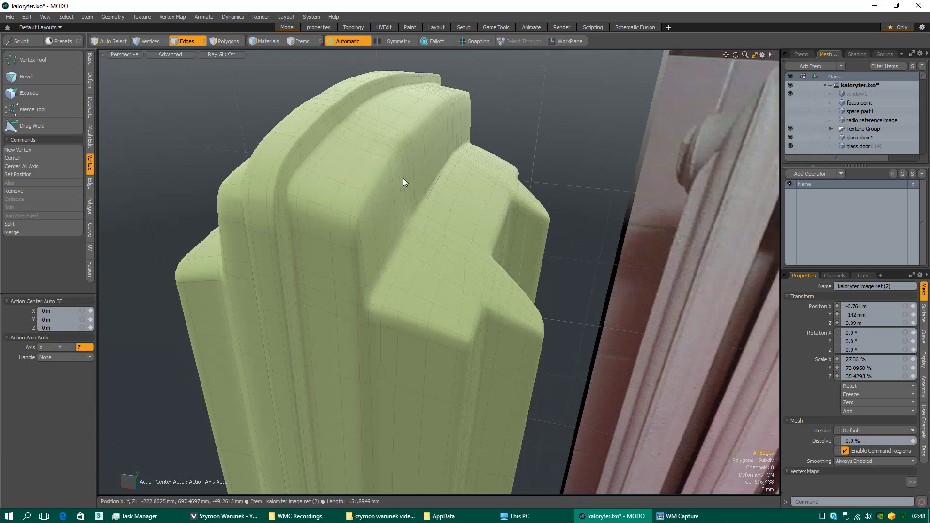
pyautogui.press('3')
pyautogui.click(343, 164)
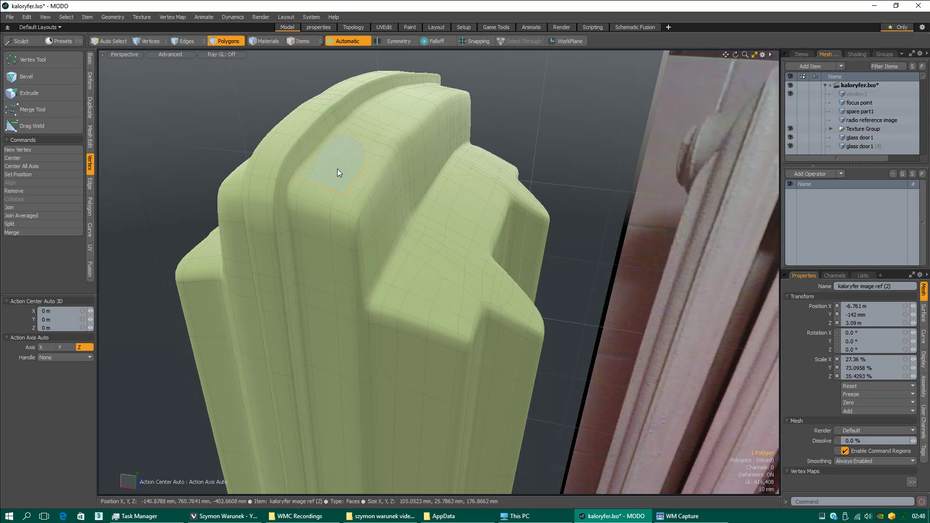
pyautogui.press('Tab')
pyautogui.press('Tab')
pyautogui.click(531, 132)
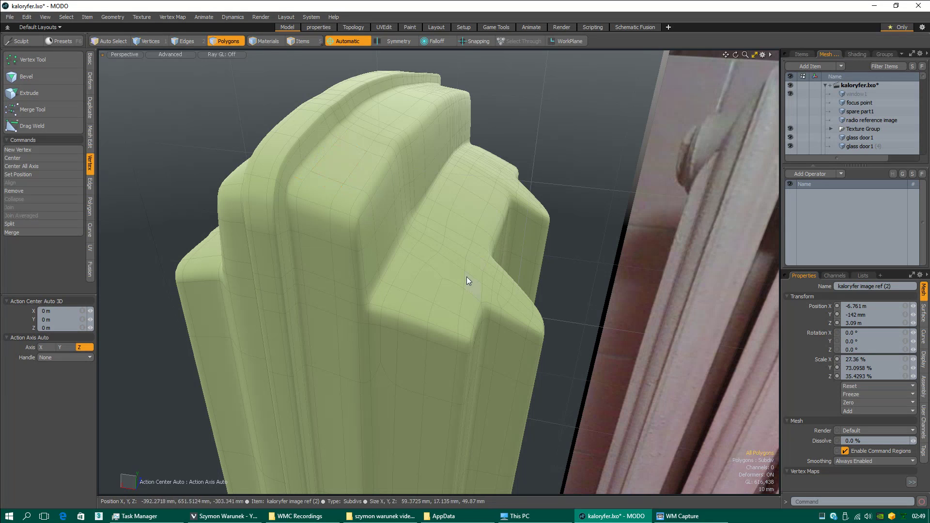
pyautogui.scroll(4, 467, 277)
pyautogui.press('Tab')
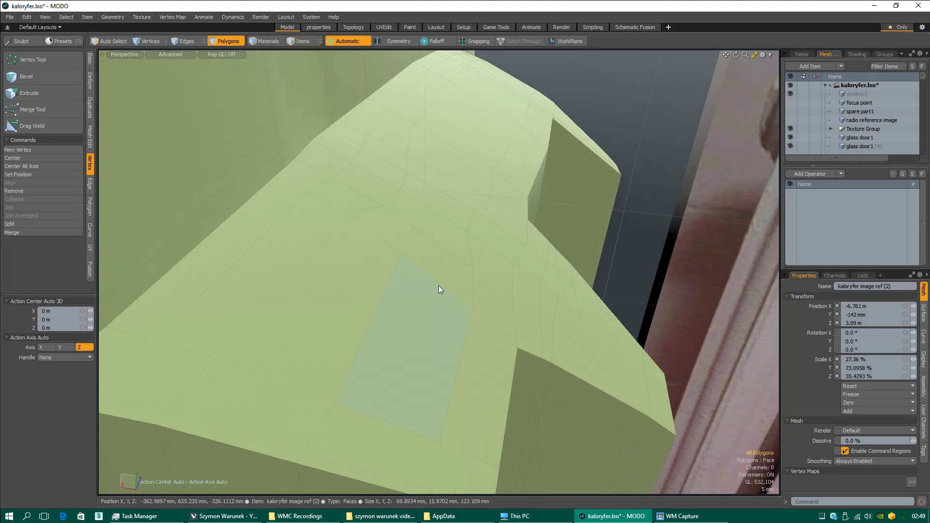
# - Orbit around the radiator mesh and restart Edge Slice with Inside Polygons and Multi Slice on
pyautogui.hotkey('alt', 'c')
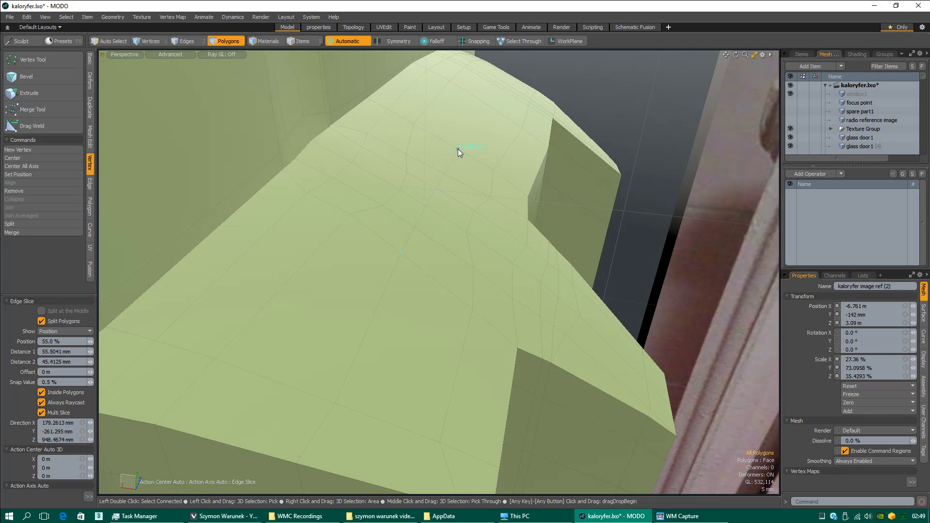
pyautogui.press('space')
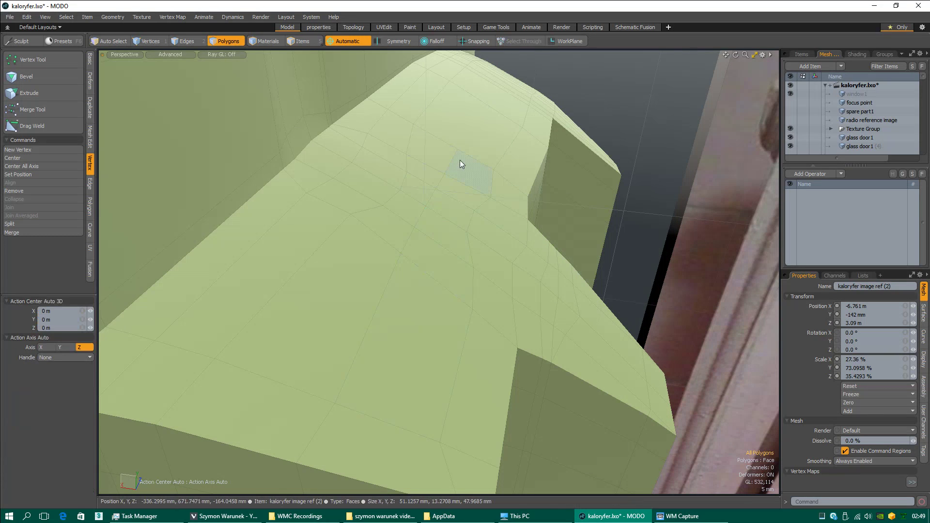
pyautogui.keyDown('alt'); pyautogui.moveTo(502, 140); pyautogui.dragTo(318, 299); pyautogui.keyUp('alt')
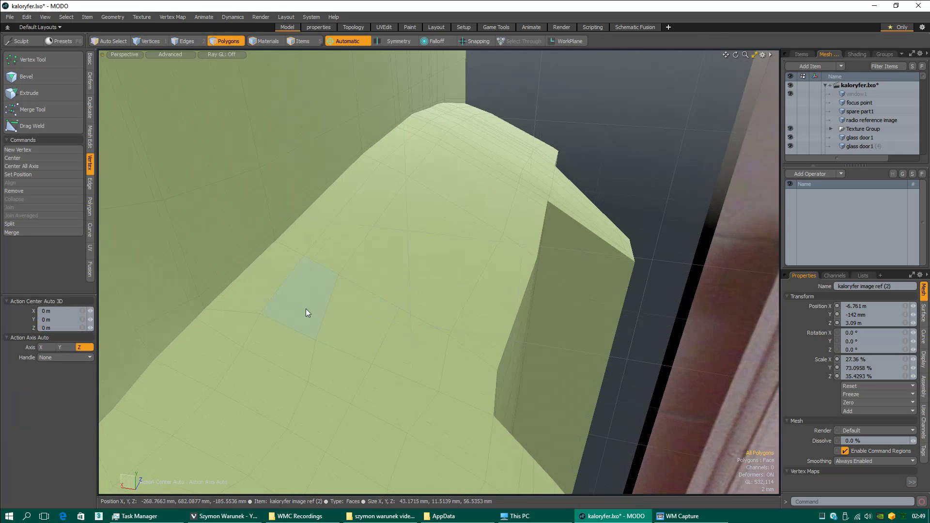
pyautogui.press('c')
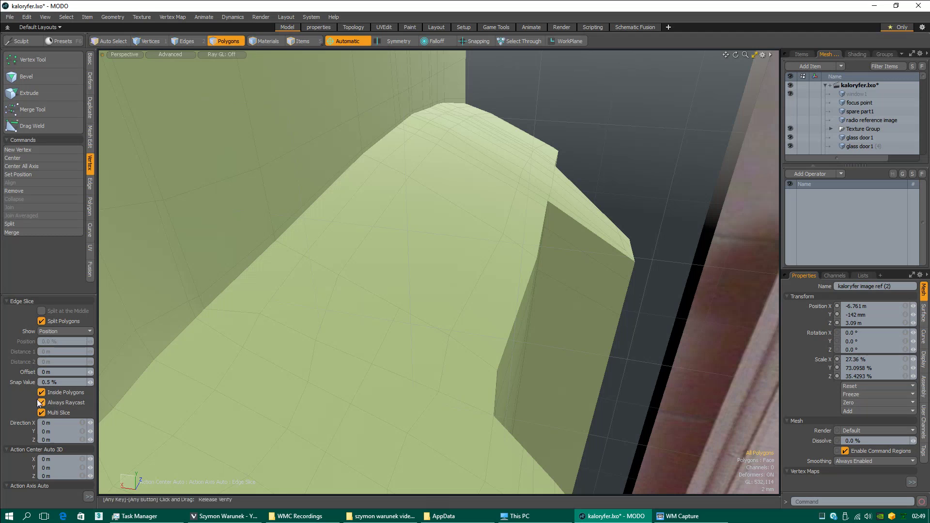
# - In Vivaldi, search Google for 'modo allow split inside polygon'
pyautogui.click(233, 518)
pyautogui.click(791, 35)
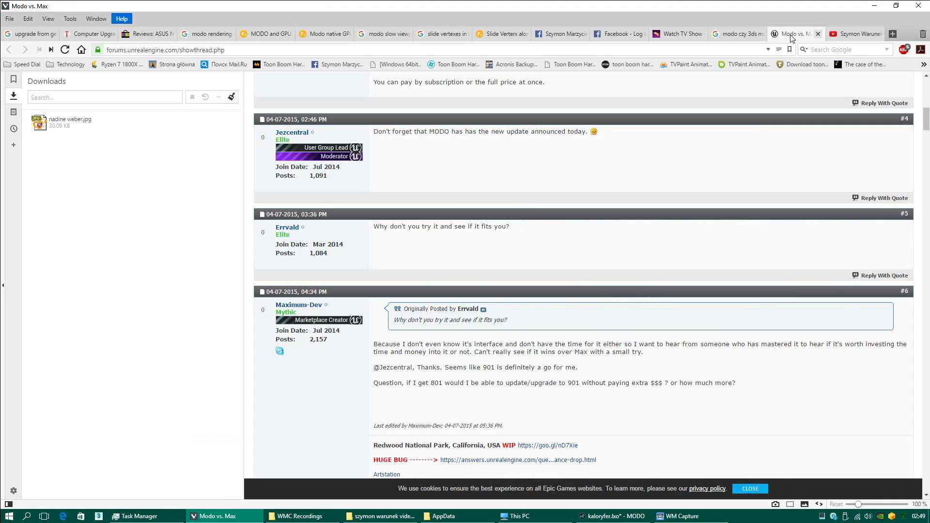
pyautogui.click(81, 49)
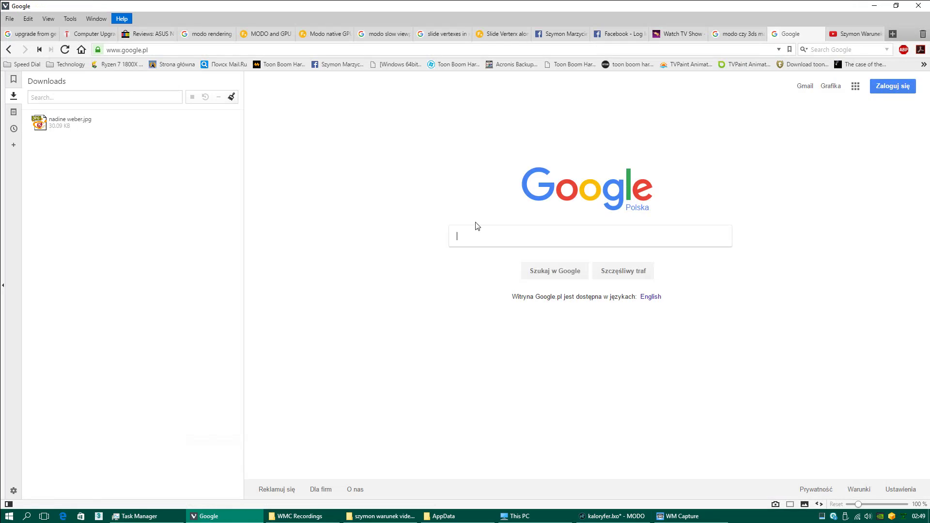
pyautogui.write('mo')
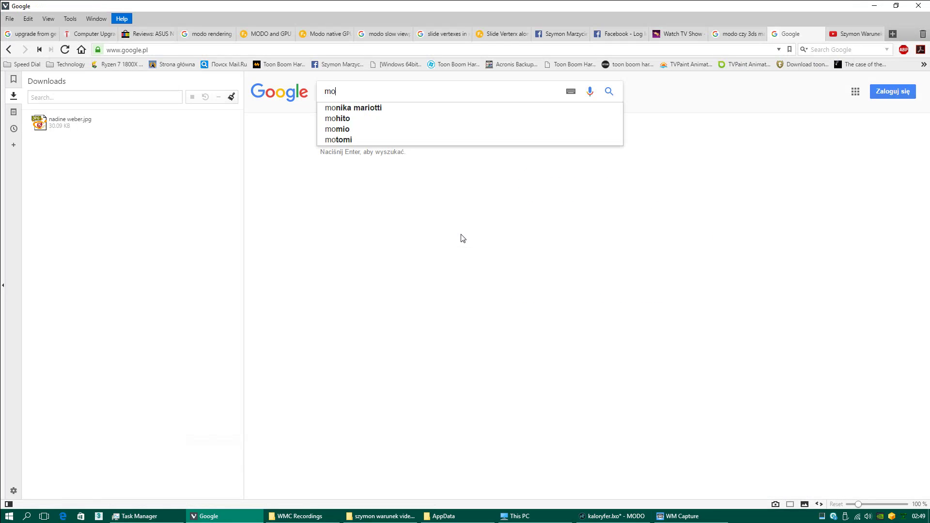
pyautogui.write('do all')
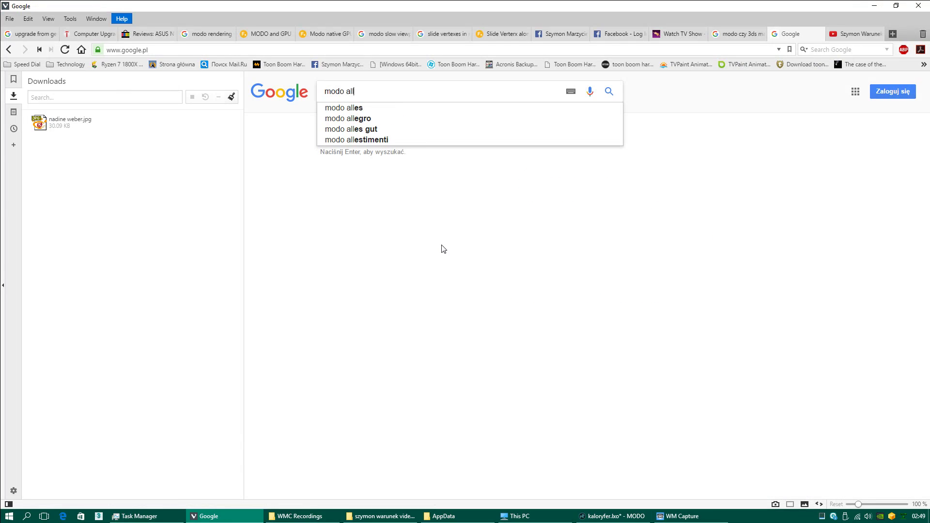
pyautogui.write('ow spli')
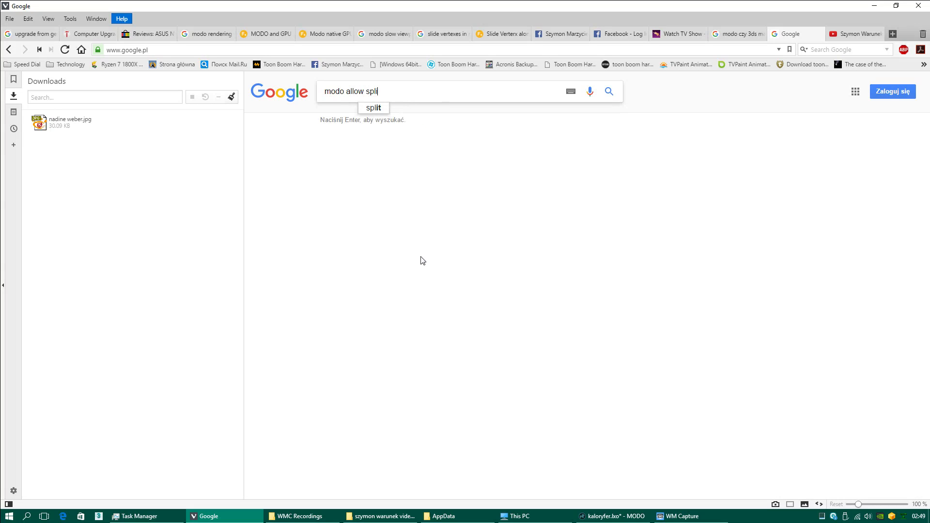
pyautogui.write('t inside')
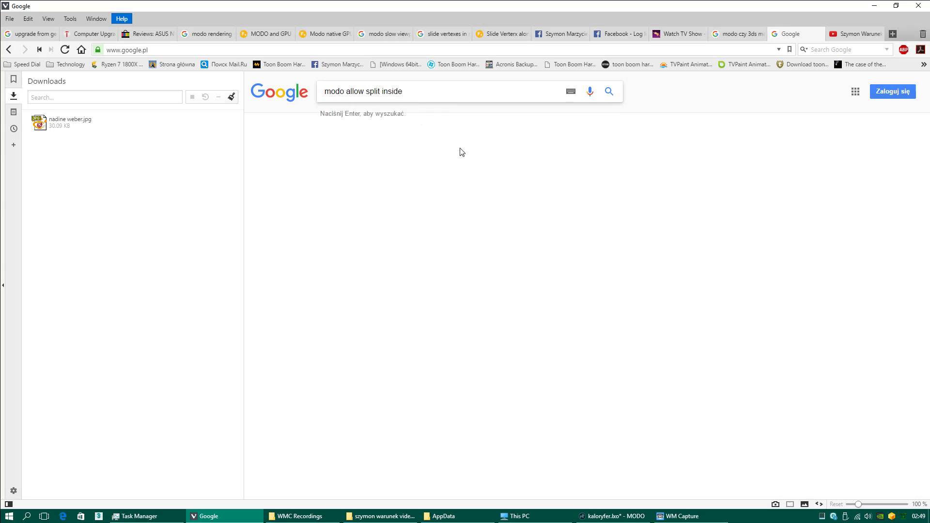
pyautogui.write(' polyg')
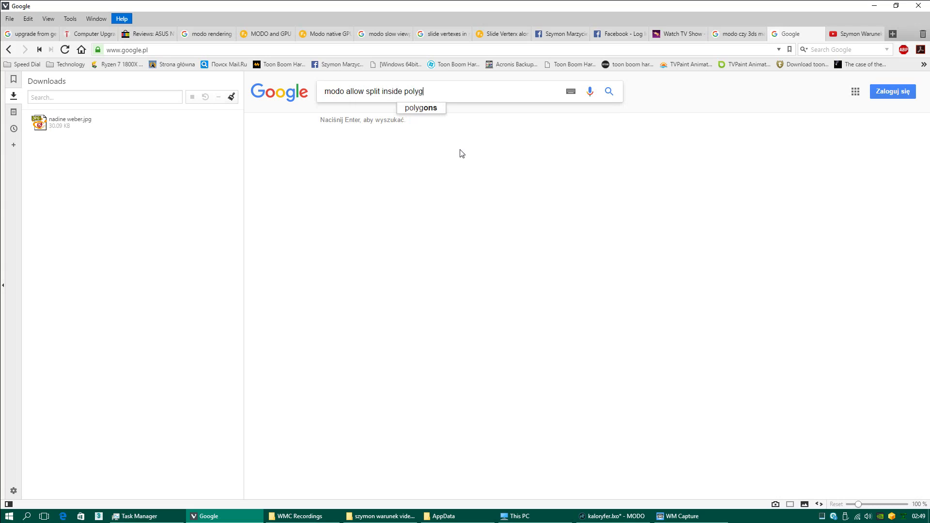
pyautogui.write('on')
pyautogui.press('Return')
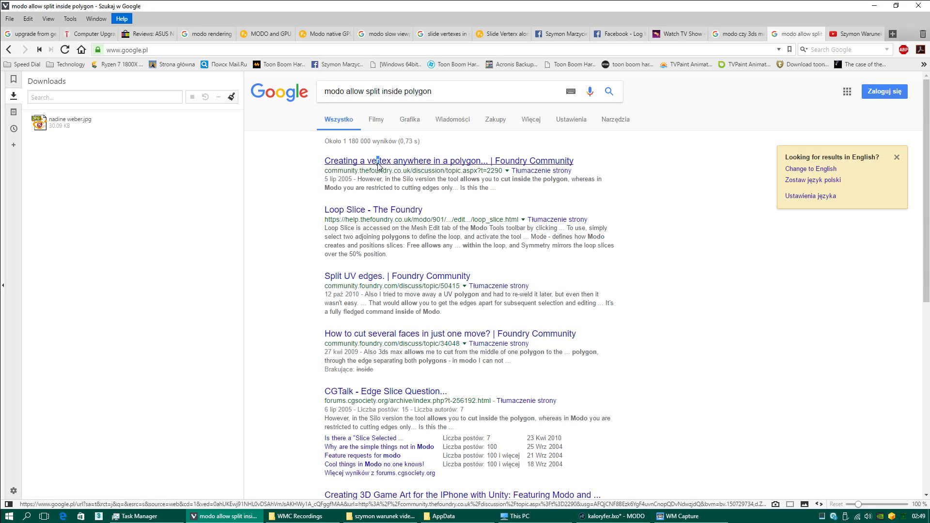
# - Read the Foundry forum thread 'Creating a vertex anywhere in a polygon', then return to MODO
pyautogui.click(378, 164)
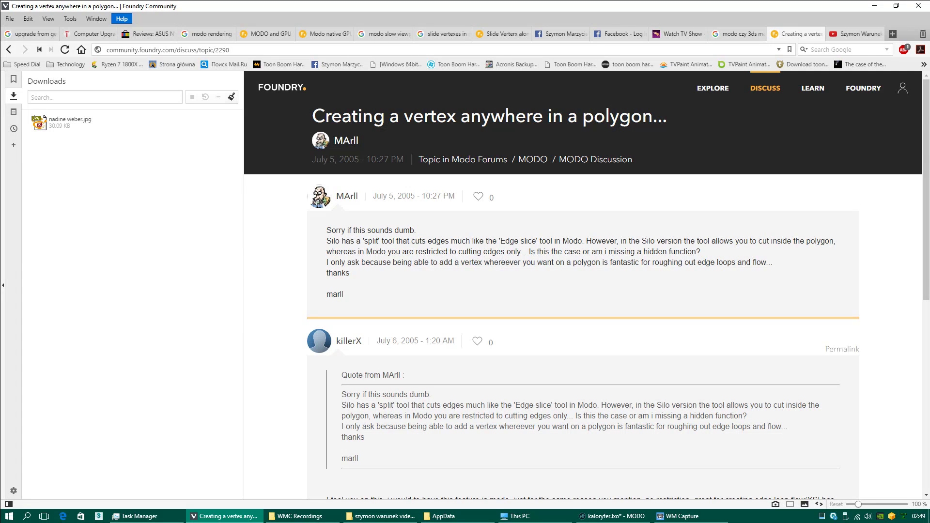
pyautogui.click(613, 516)
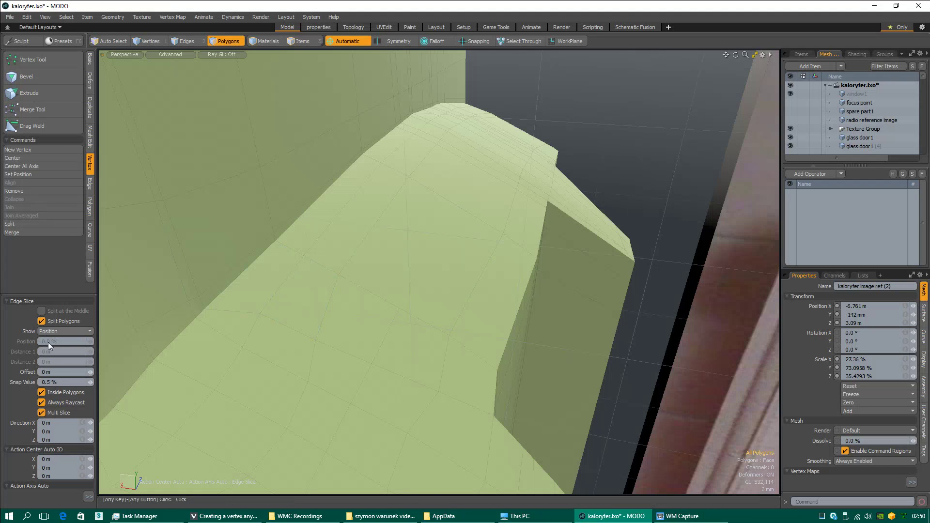
# - With Inside Polygons re-enabled, slice points inside the column-top polygon to form a pentagon face
pyautogui.click(42, 392)
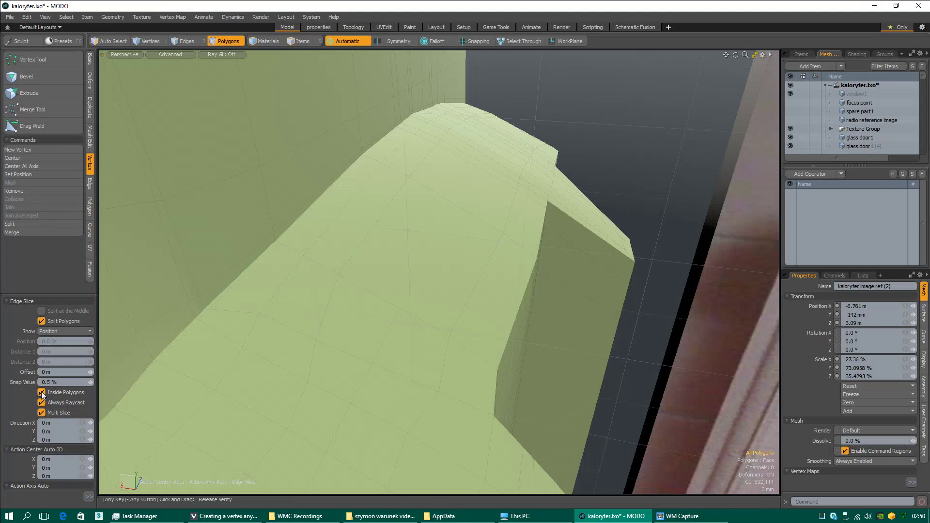
pyautogui.click(406, 313)
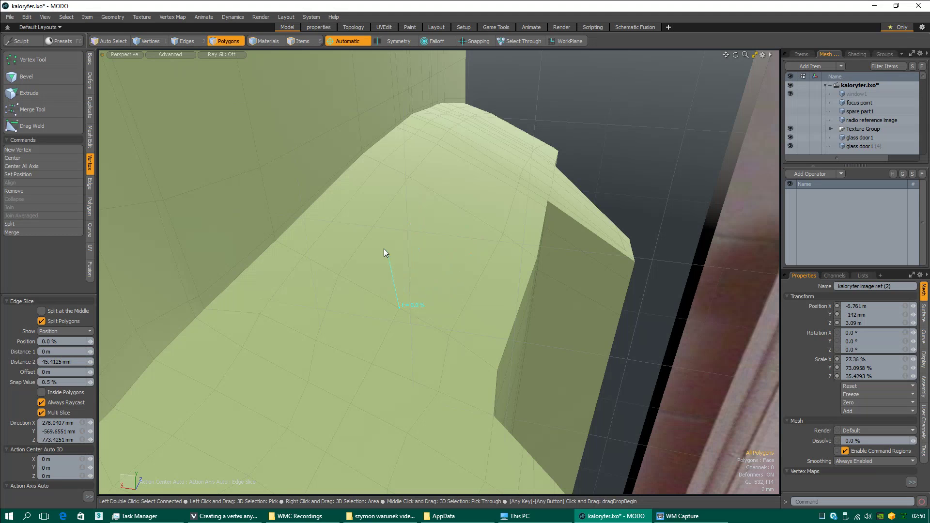
pyautogui.click(42, 393)
pyautogui.moveTo(376, 275); pyautogui.dragTo(398, 241)
pyautogui.moveTo(411, 201); pyautogui.dragTo(428, 209)
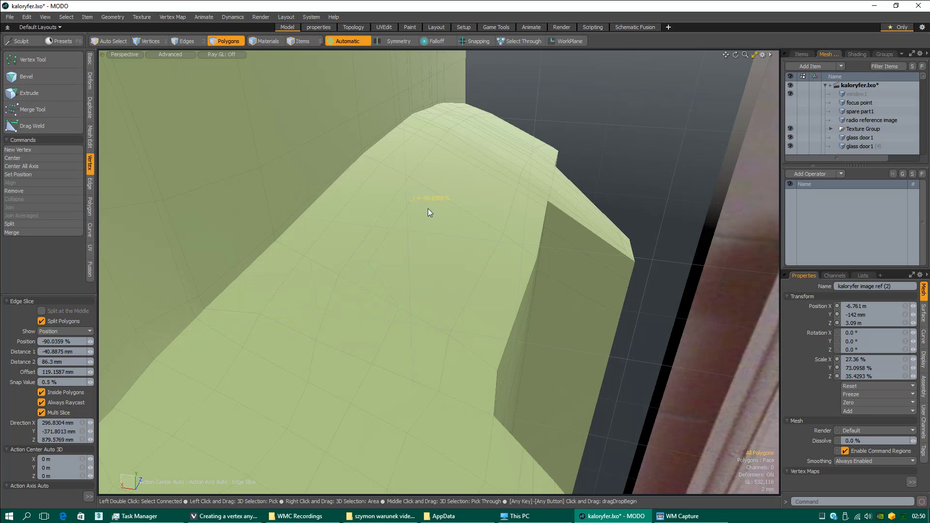
pyautogui.click(482, 240)
pyautogui.click(406, 312)
pyautogui.press('space')
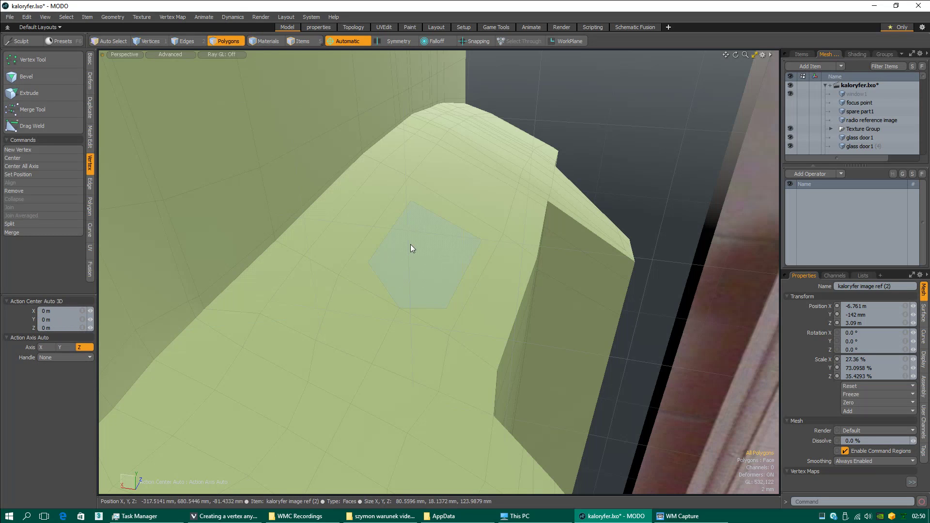
# - Add three more edge cuts, sliding points to about 83% and 88% along their edges
pyautogui.press('c')
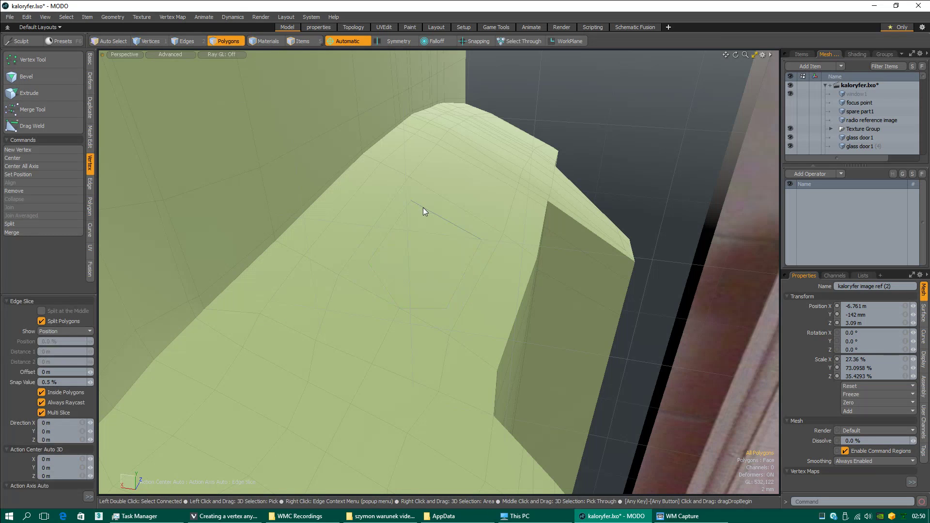
pyautogui.click(424, 207)
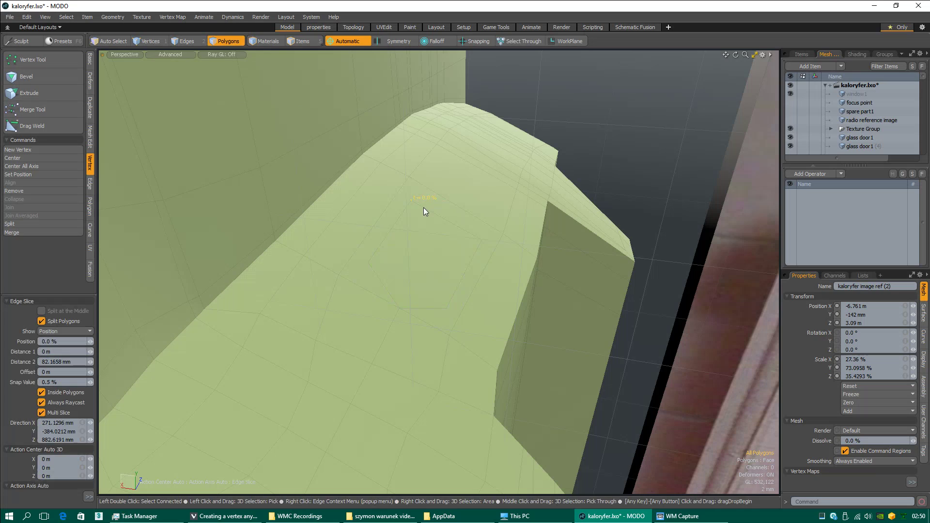
pyautogui.moveTo(425, 186); pyautogui.dragTo(420, 183)
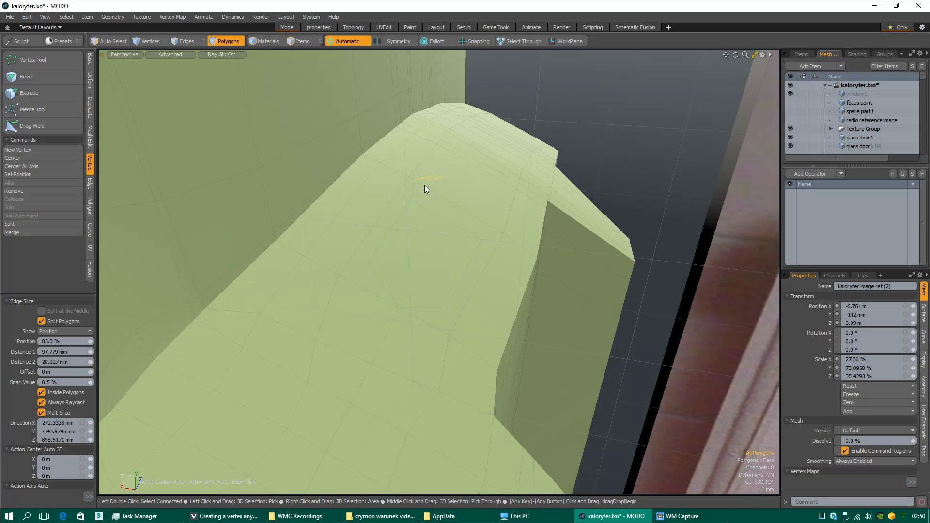
pyautogui.press('space')
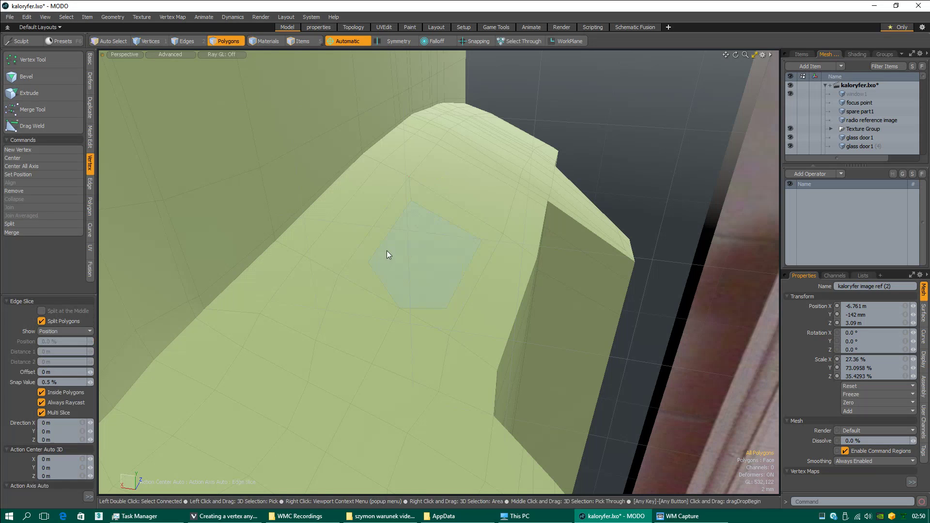
pyautogui.click(376, 249)
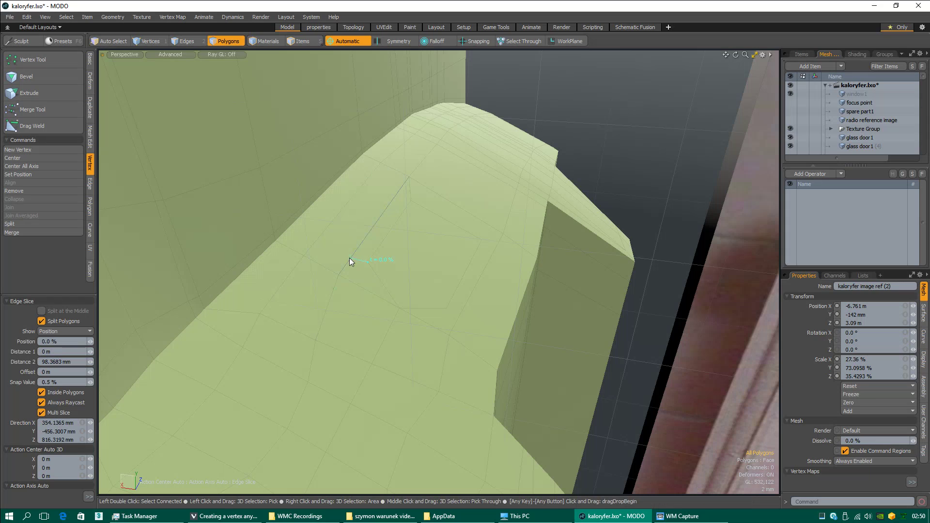
pyautogui.moveTo(350, 258); pyautogui.dragTo(350, 259)
pyautogui.press('space')
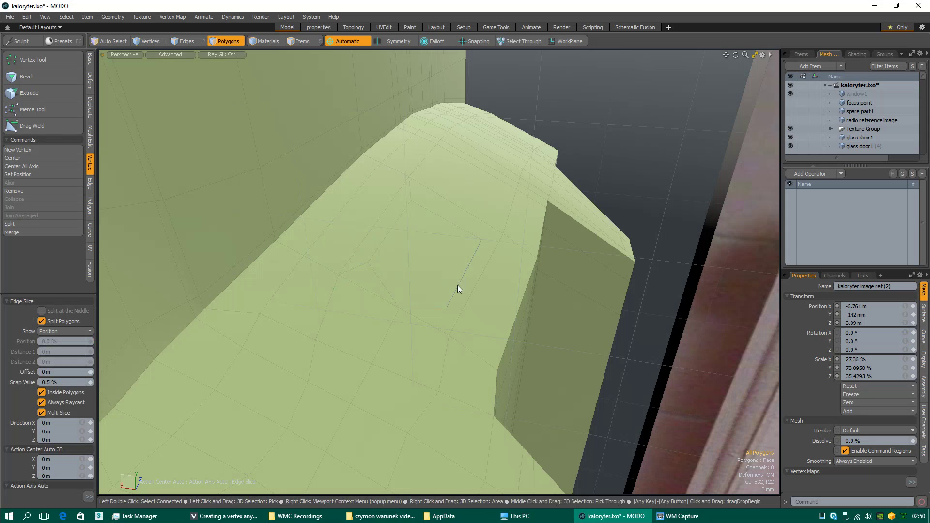
pyautogui.moveTo(458, 287)
pyautogui.mouseDown()
pyautogui.moveTo(466, 301)
pyautogui.moveTo(451, 331)
pyautogui.moveTo(455, 324)
pyautogui.mouseUp()
pyautogui.press('space')
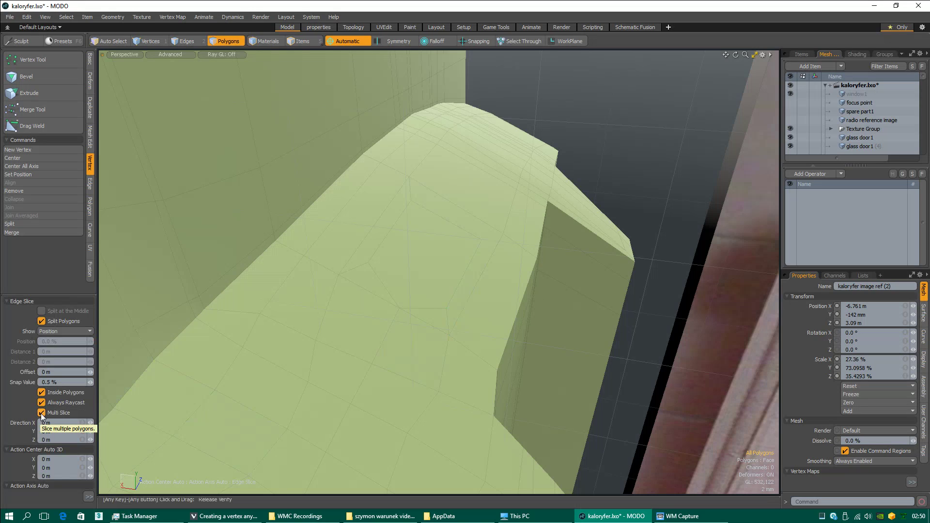
# - Toggle Multi Slice, test a single-polygon slice on the column top, then restart Edge Slice
pyautogui.click(41, 413)
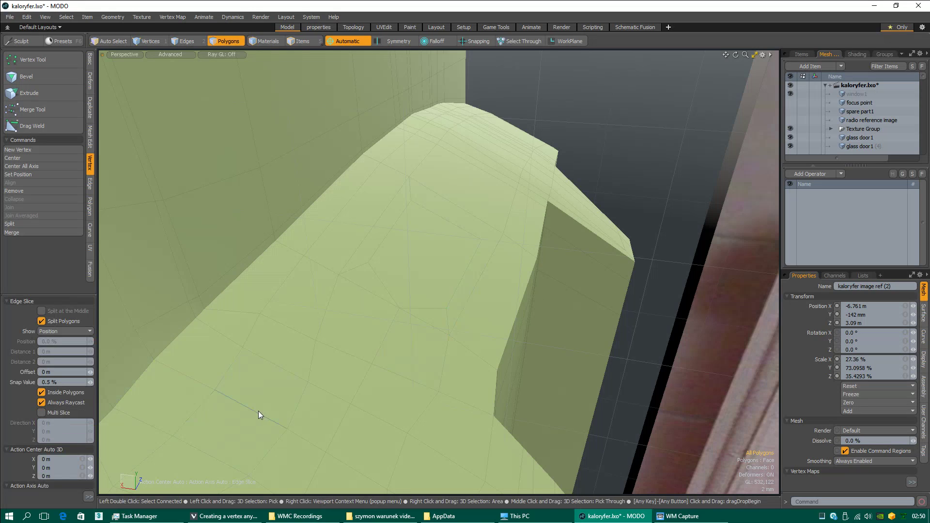
pyautogui.click(455, 214)
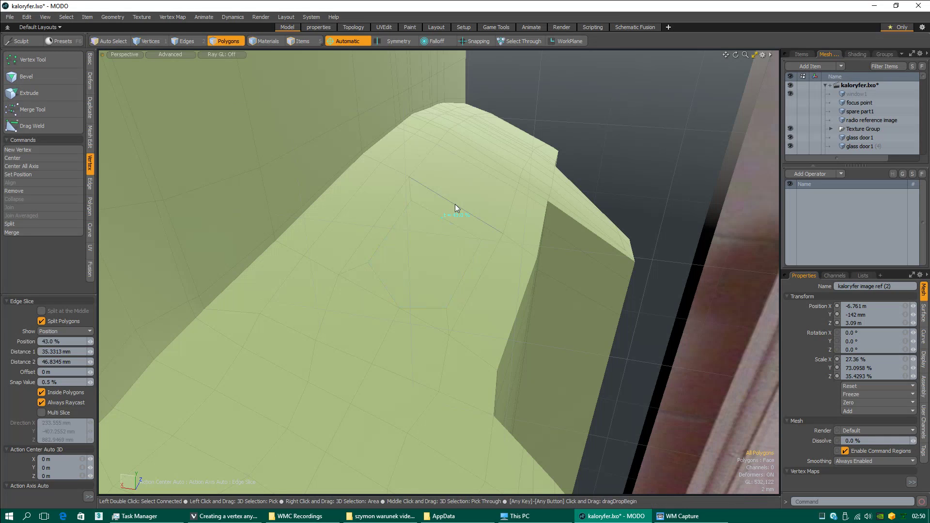
pyautogui.click(455, 203)
pyautogui.press('space')
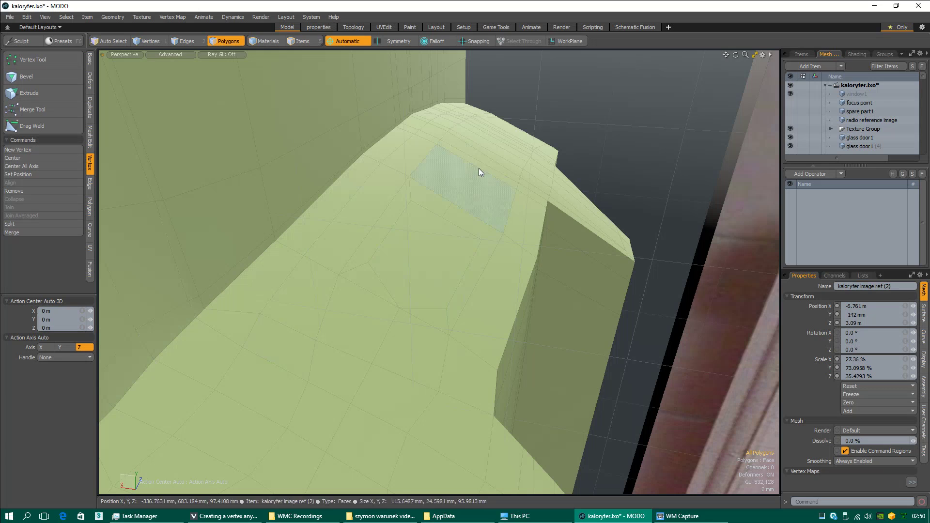
pyautogui.press('c')
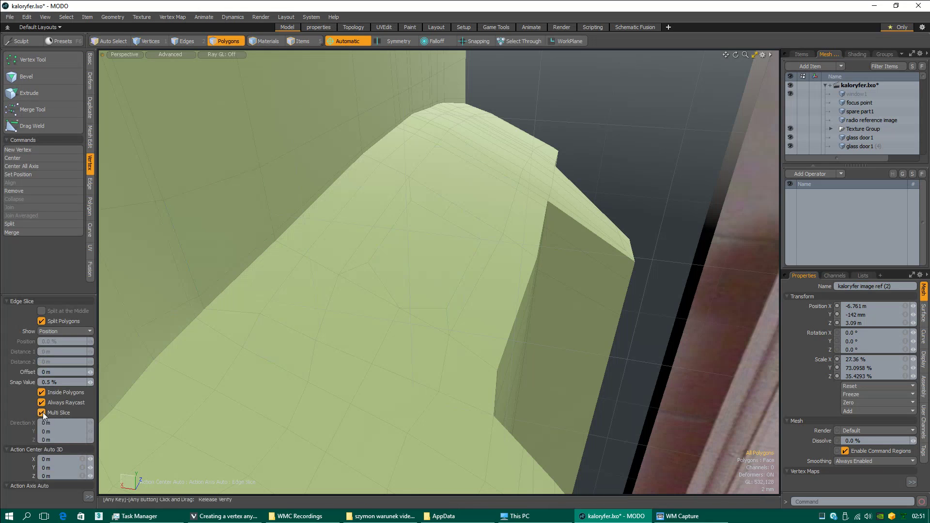
# - Cut two slices across the radiator top, checking the smooth subdivision preview between them
pyautogui.click(489, 166)
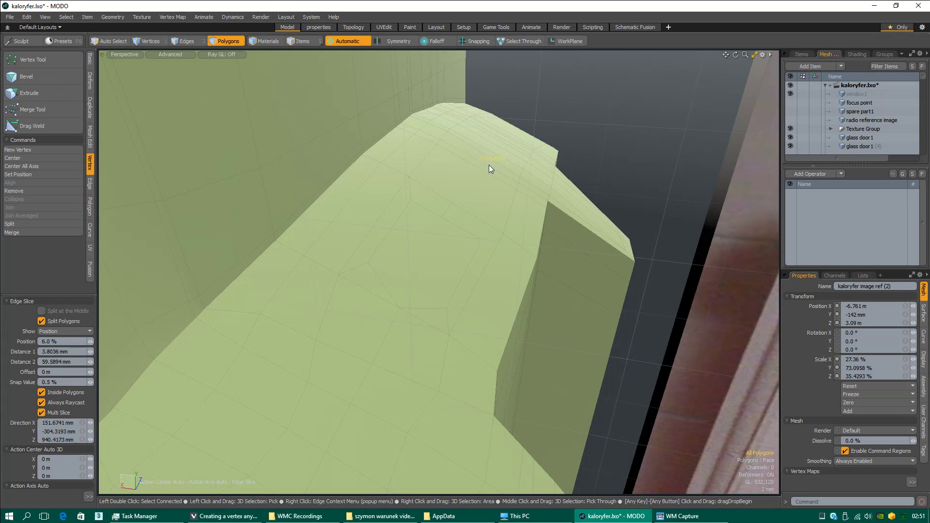
pyautogui.click(463, 211)
pyautogui.press('space')
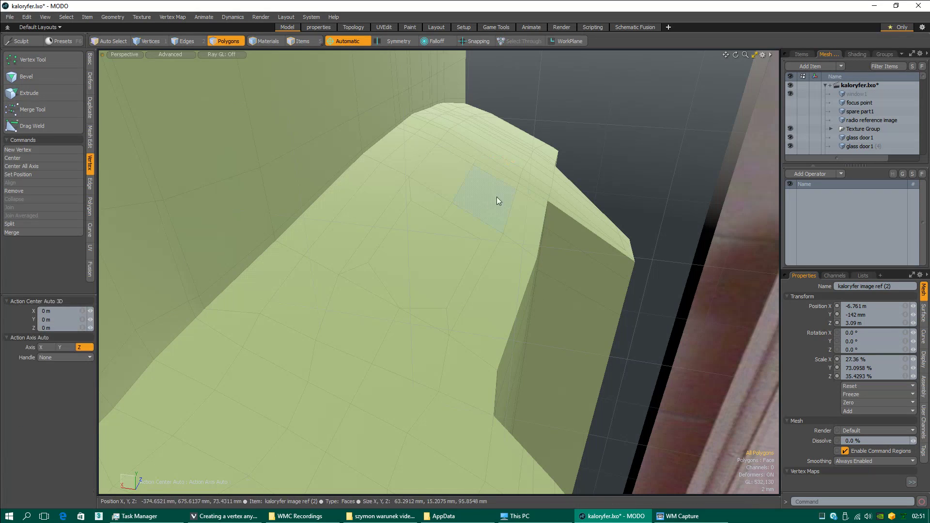
pyautogui.press('Tab')
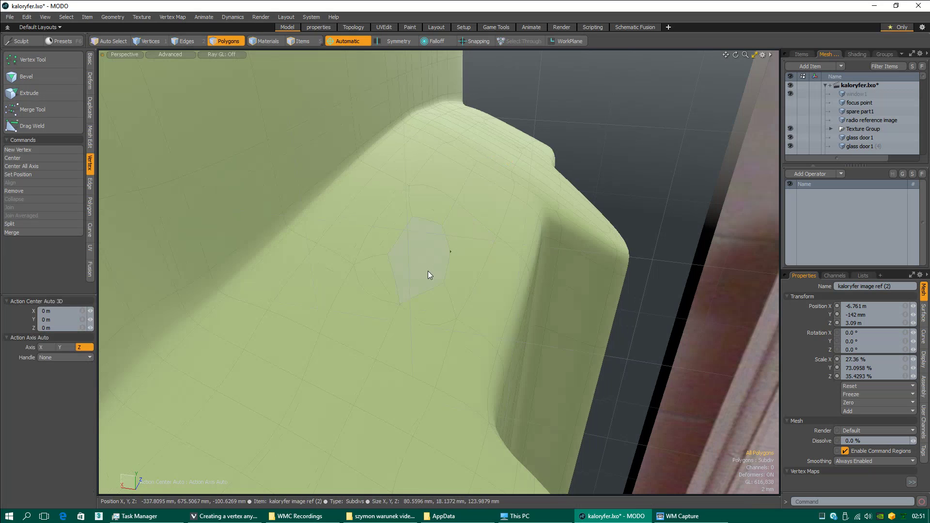
pyautogui.press('Tab')
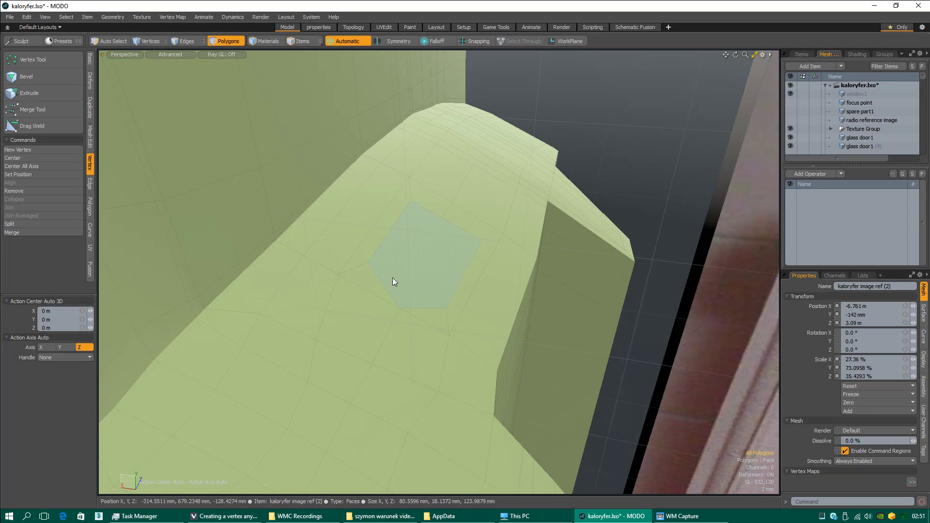
pyautogui.hotkey('alt', 'c')
pyautogui.click(373, 253)
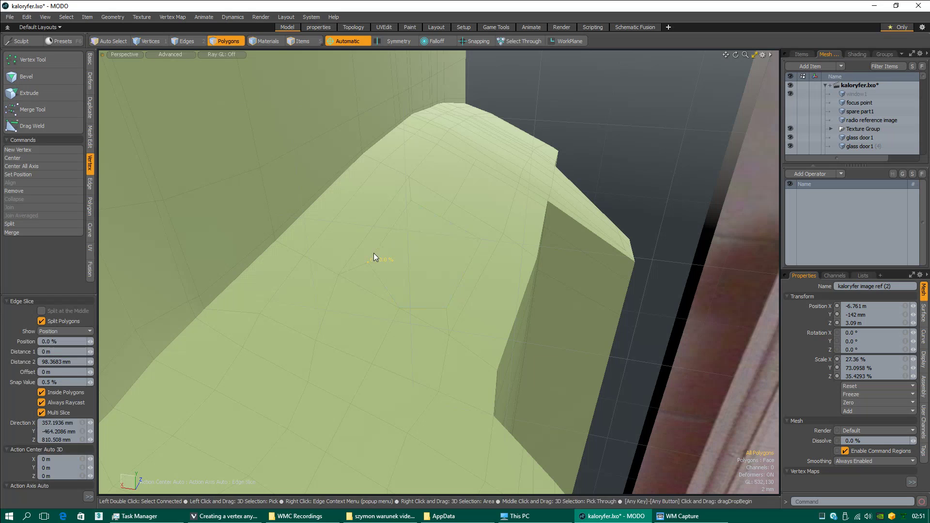
pyautogui.click(450, 304)
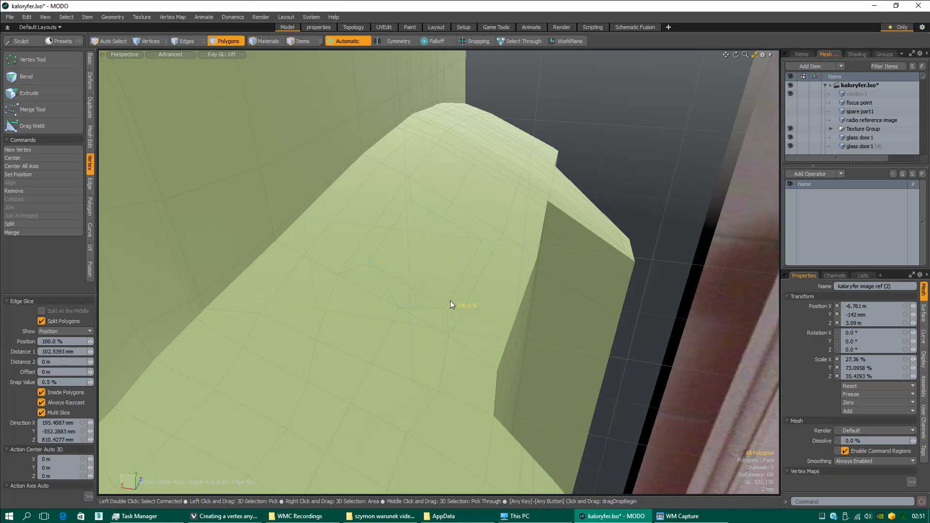
pyautogui.press('space')
# - Cut a multi-point slice ending snapped onto a vertex, then switch to edge selection
pyautogui.hotkey('alt', 'c')
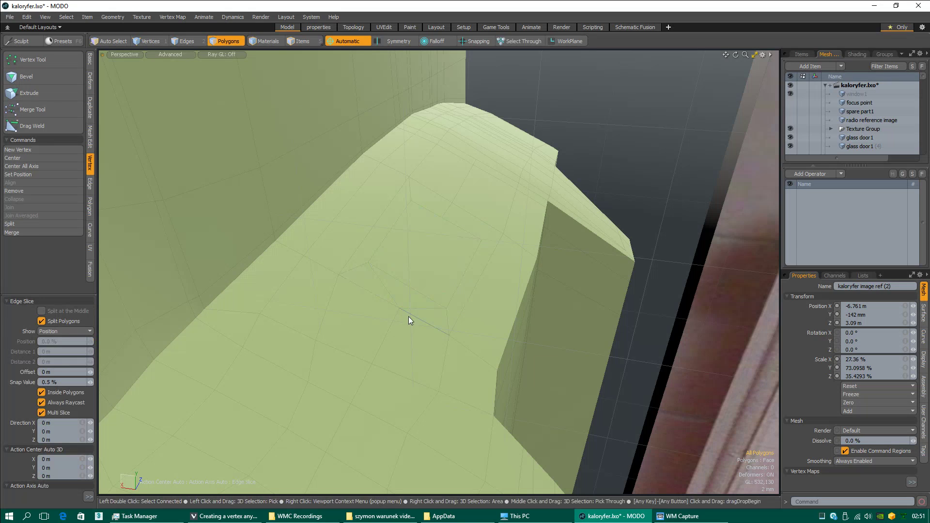
pyautogui.click(414, 311)
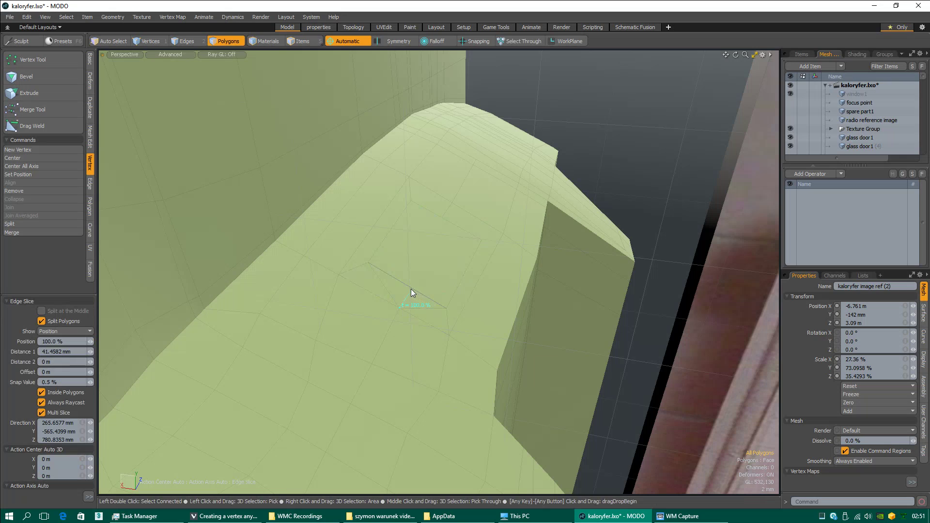
pyautogui.click(411, 290)
pyautogui.click(451, 224)
pyautogui.click(452, 223)
pyautogui.press('space')
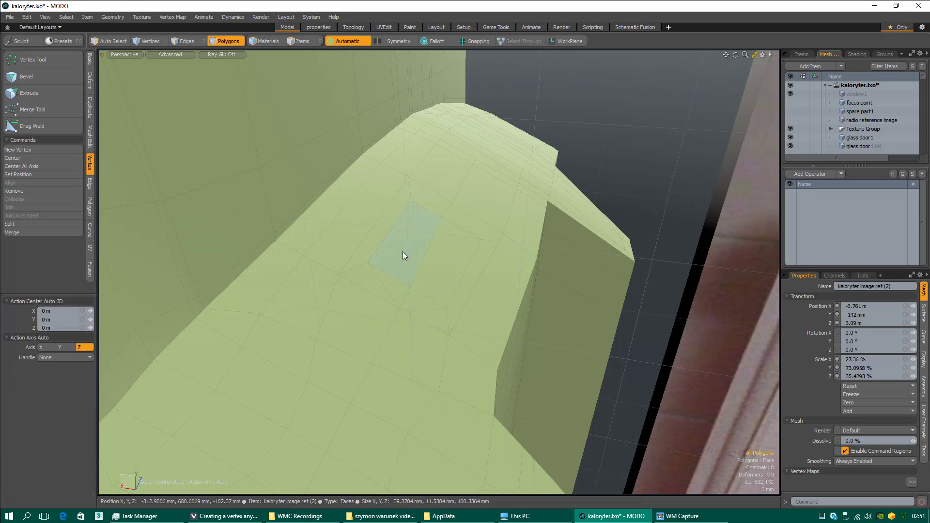
pyautogui.press('space')
pyautogui.press('space')
# - Remove the stray diagonal and horizontal edges with Keep Vertices, then preview as smooth subdivision
pyautogui.click(382, 284)
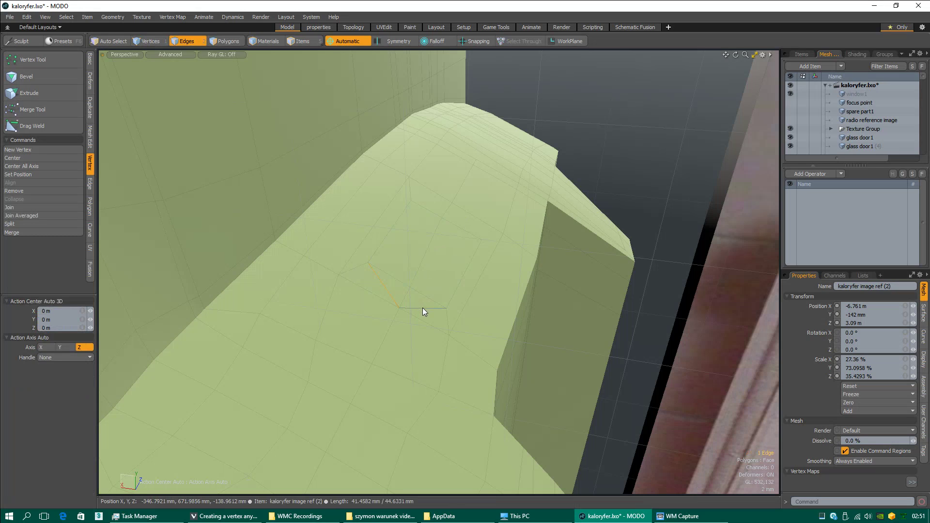
pyautogui.keyDown('shift'); pyautogui.click(423, 307); pyautogui.keyUp('shift')
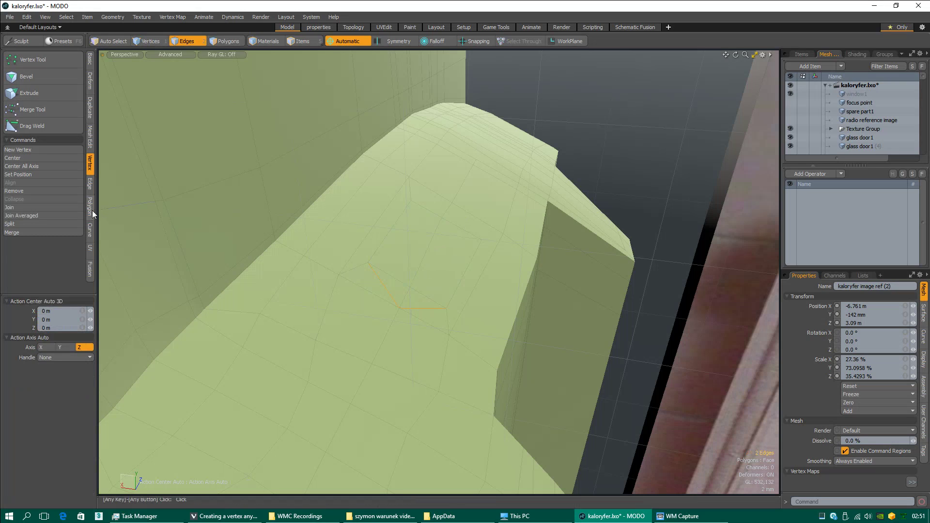
pyautogui.click(89, 189)
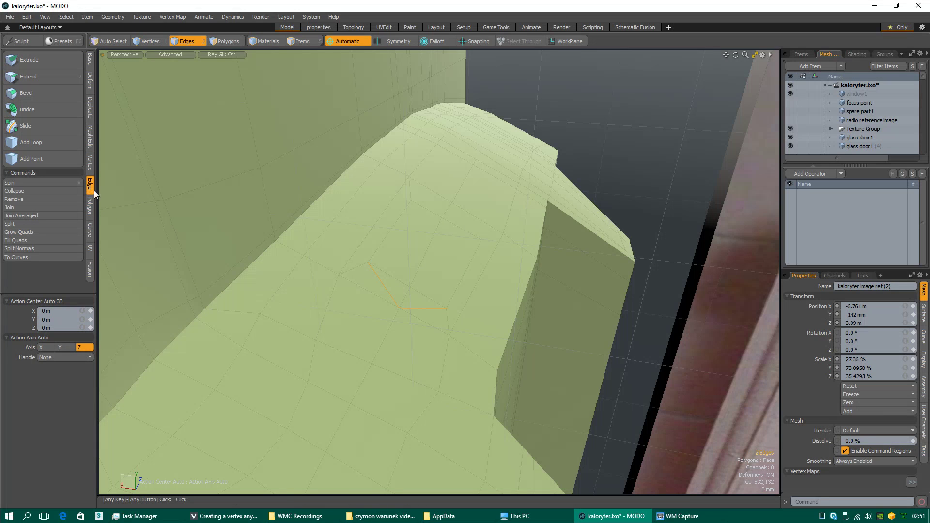
pyautogui.click(22, 199)
pyautogui.click(702, 359)
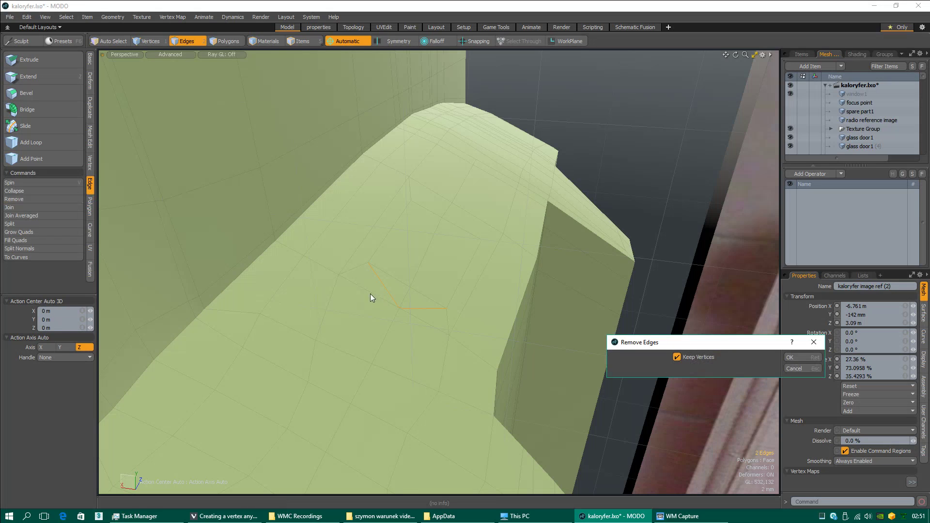
pyautogui.click(794, 358)
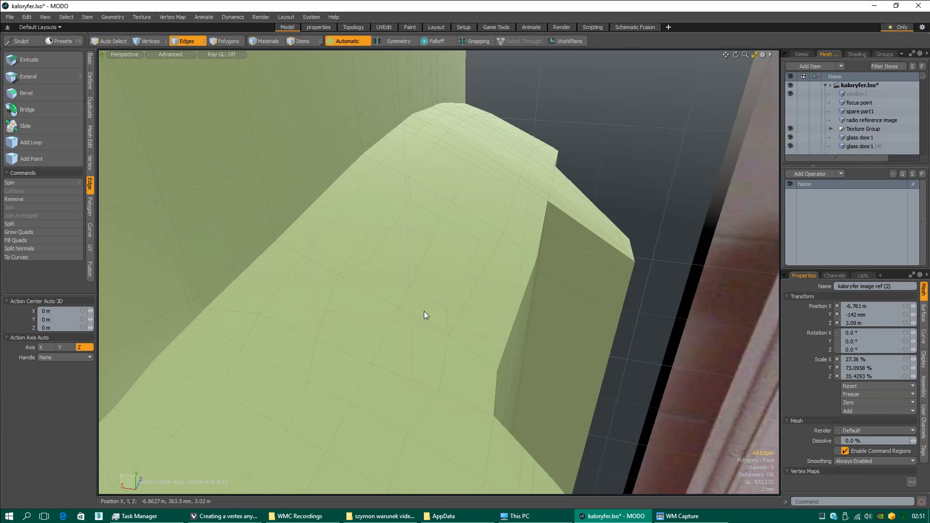
pyautogui.press('Tab')
pyautogui.scroll(-5, 420, 290)
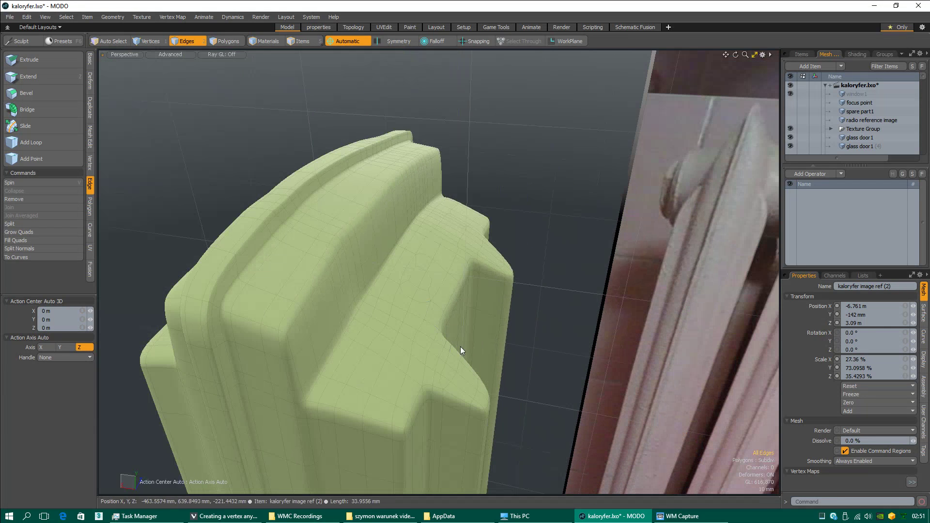
# - Orbit and zoom around the radiator's notch to inspect it from several angles
pyautogui.keyDown('alt'); pyautogui.moveTo(464, 351); pyautogui.dragTo(276, 278); pyautogui.keyUp('alt')
pyautogui.keyDown('alt'); pyautogui.moveTo(679, 361); pyautogui.dragTo(557, 199); pyautogui.keyUp('alt')
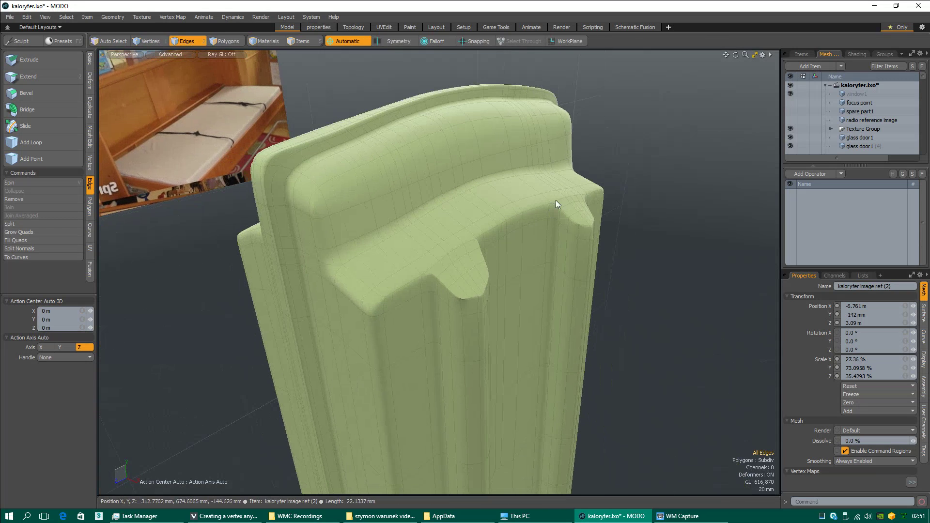
pyautogui.scroll(2, 504, 297)
pyautogui.keyDown('alt'); pyautogui.moveTo(504, 299); pyautogui.dragTo(391, 269); pyautogui.keyUp('alt')
pyautogui.scroll(2, 407, 269)
# - Return the mesh to faceted display and save the kaloryfer.lxo scene
pyautogui.press('Tab')
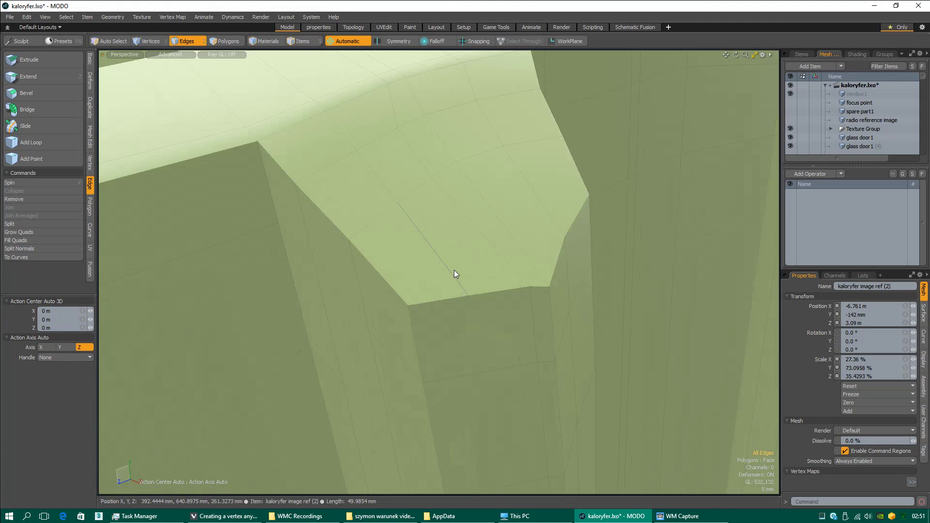
pyautogui.scroll(-1, 527, 287)
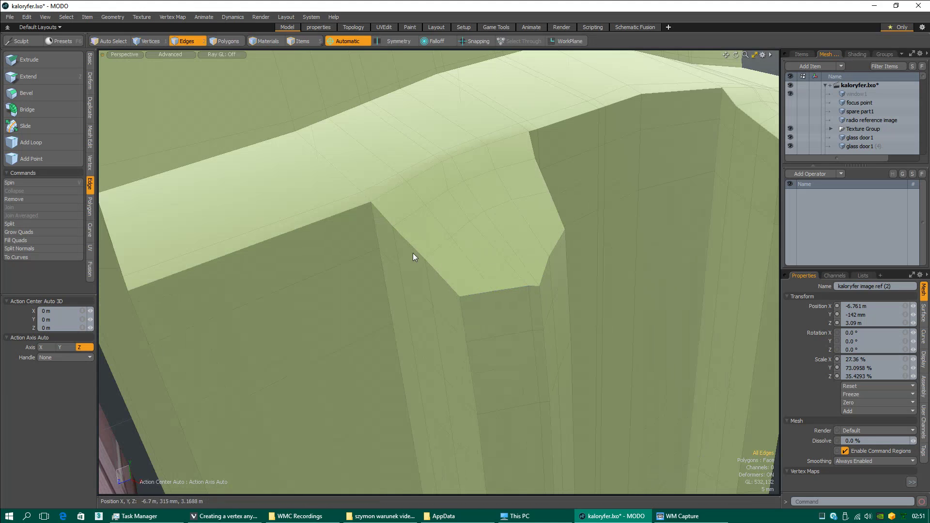
pyautogui.click(10, 17)
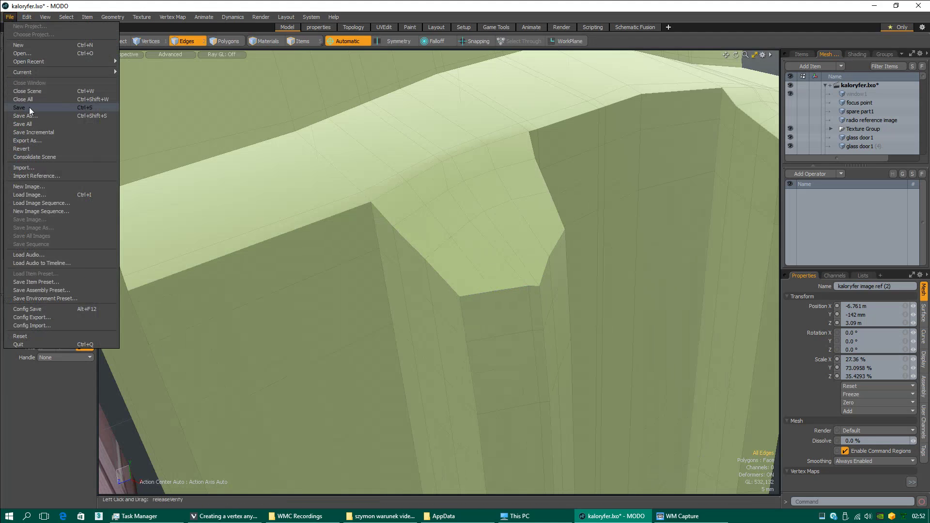
pyautogui.click(21, 108)
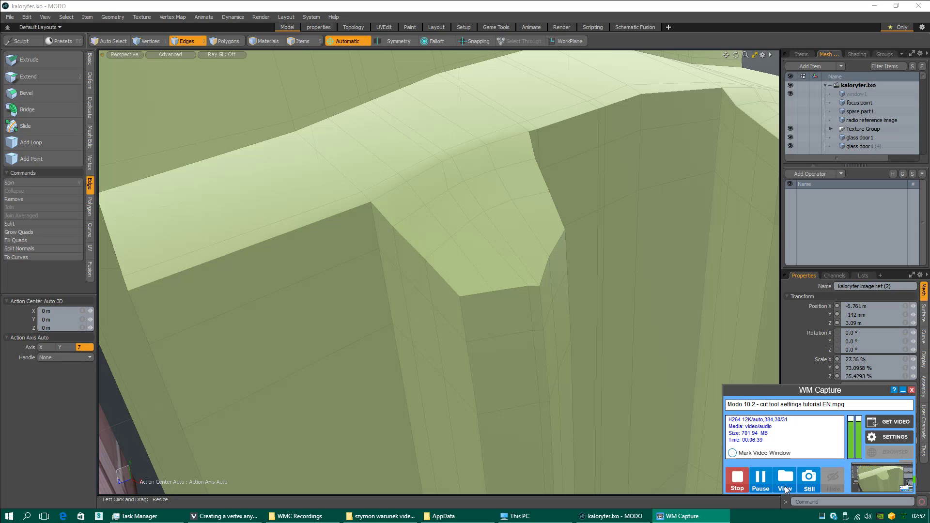